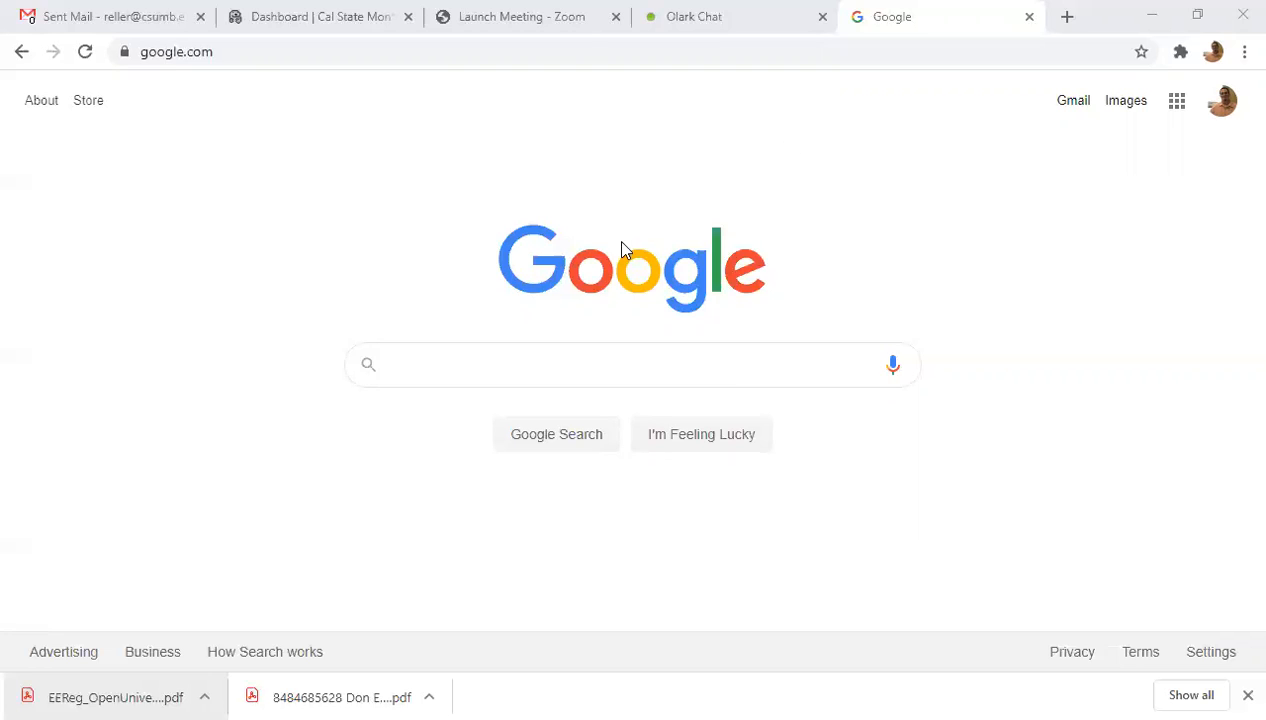
# - Search Google for "cal state apply" and open the Cal State Apply page of the California State University site
pyautogui.click(514, 377)
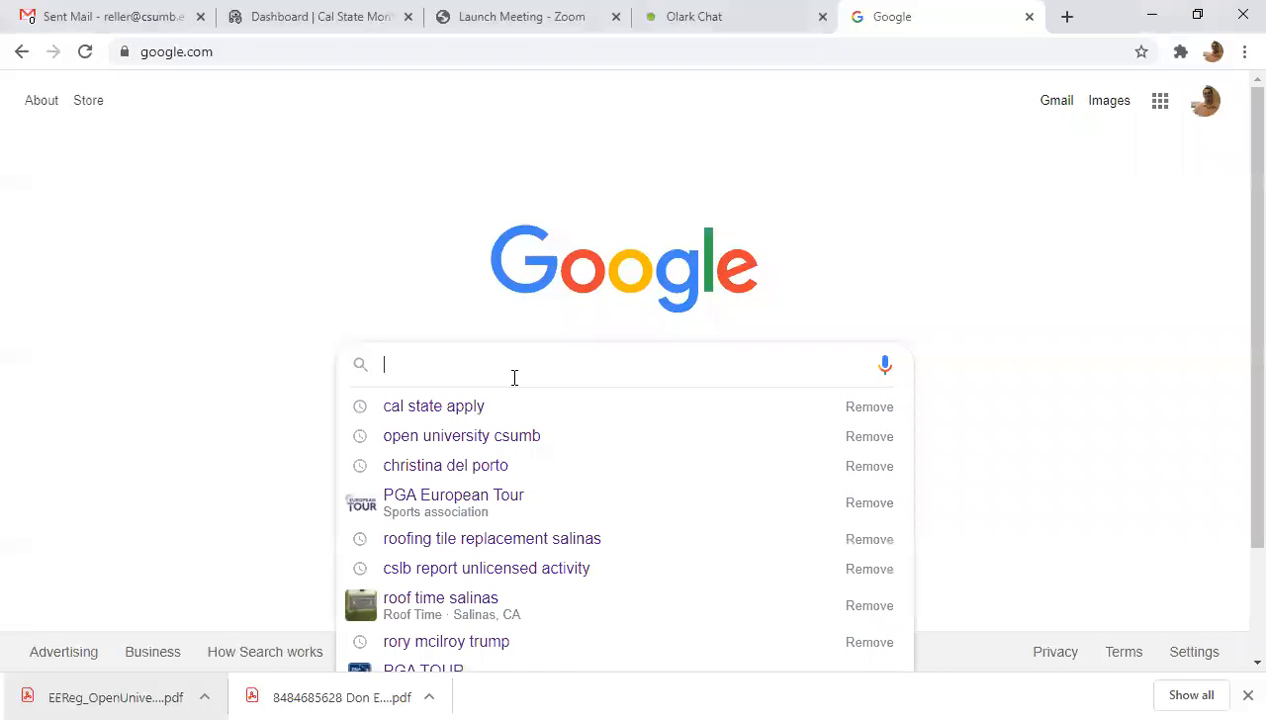
pyautogui.write('cal sta')
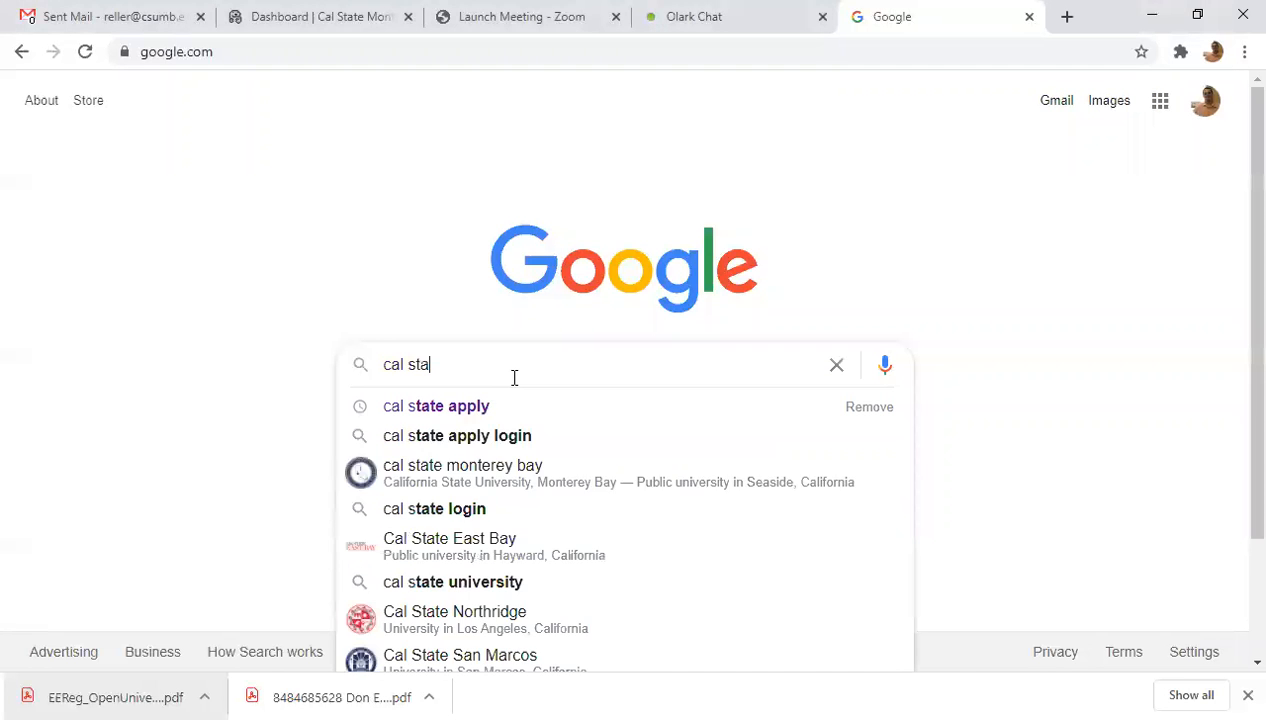
pyautogui.write('te apply')
pyautogui.press('Return')
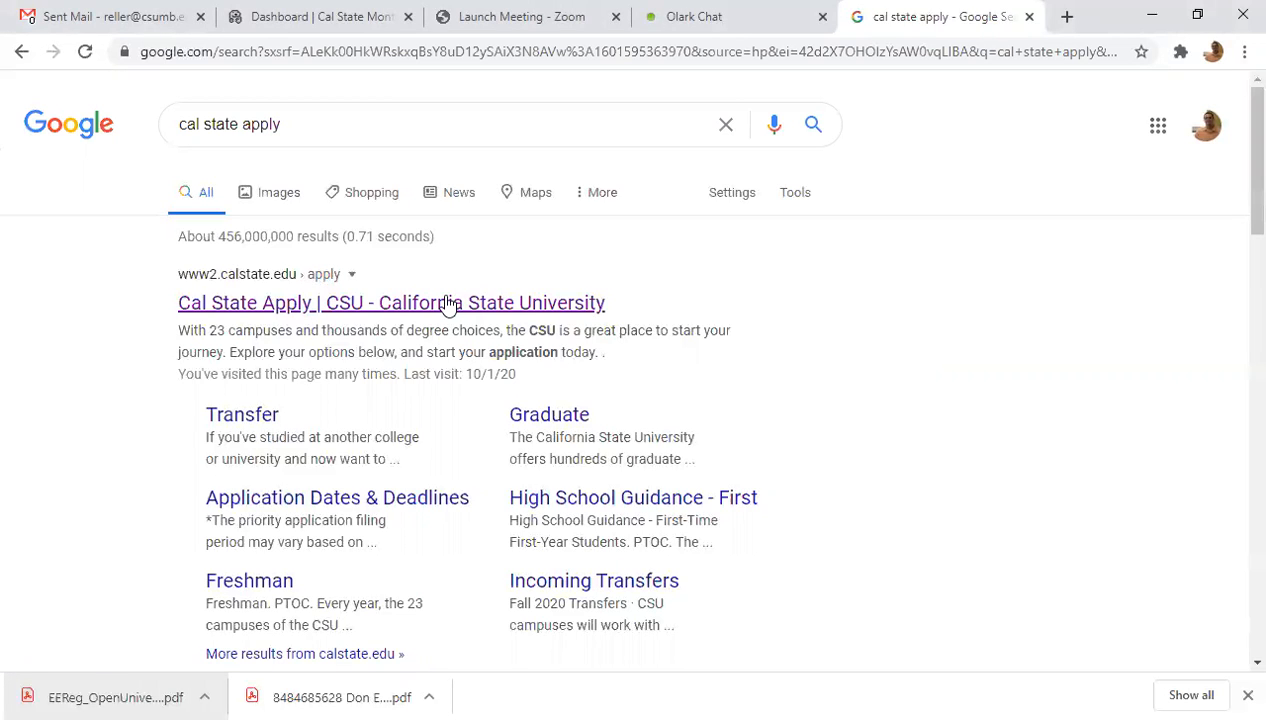
pyautogui.click(447, 303)
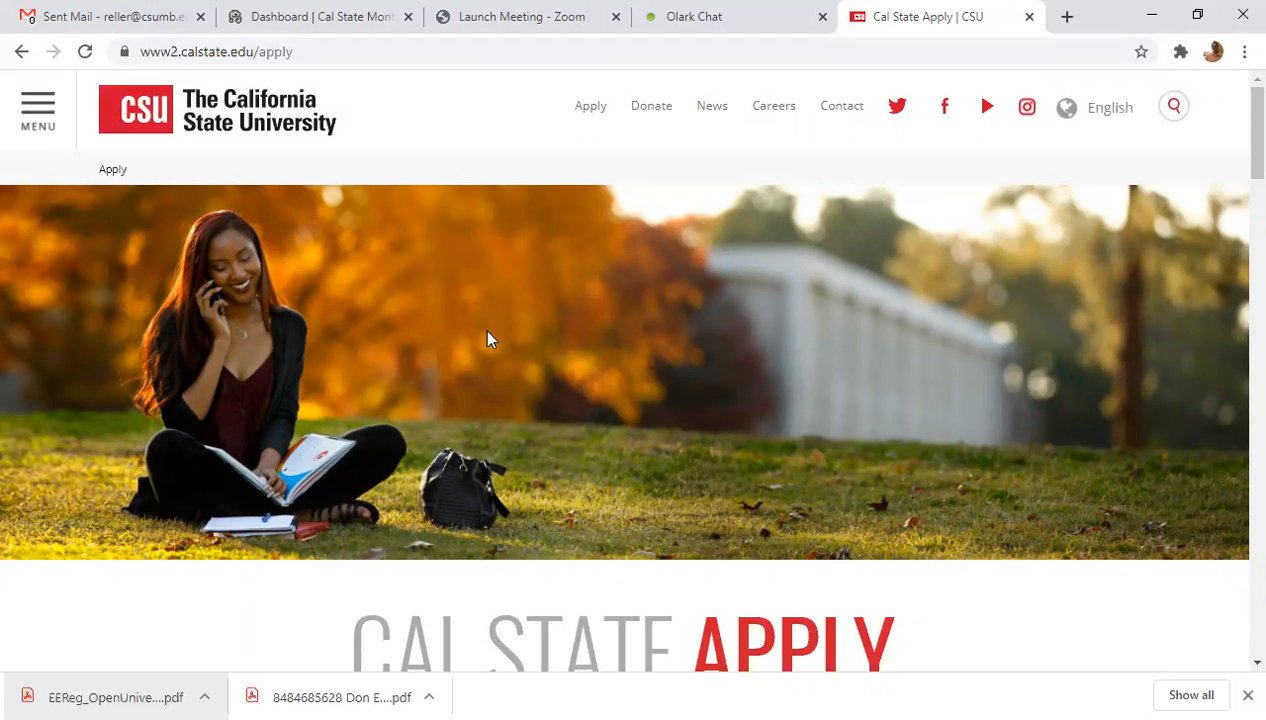
# - Choose Fall 2021 as the term to apply for and start the application
pyautogui.scroll(-1, 590, 335)
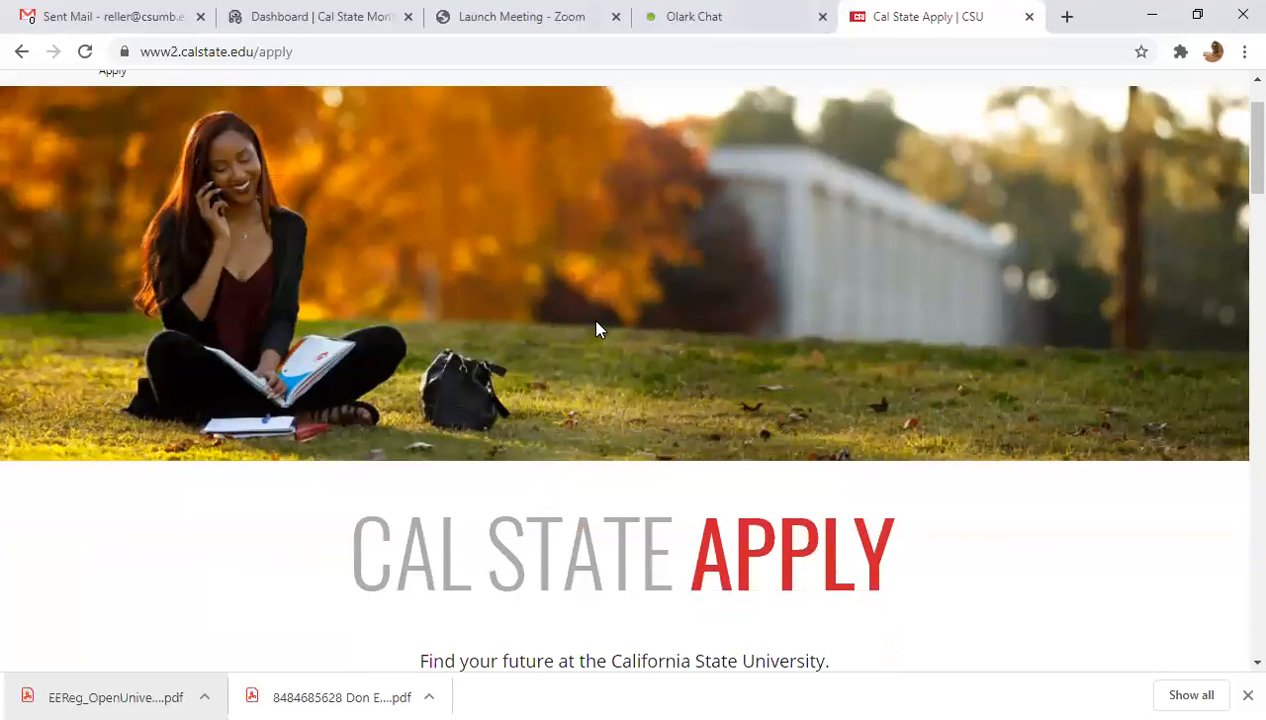
pyautogui.scroll(-2, 597, 327)
pyautogui.scroll(-1, 597, 327)
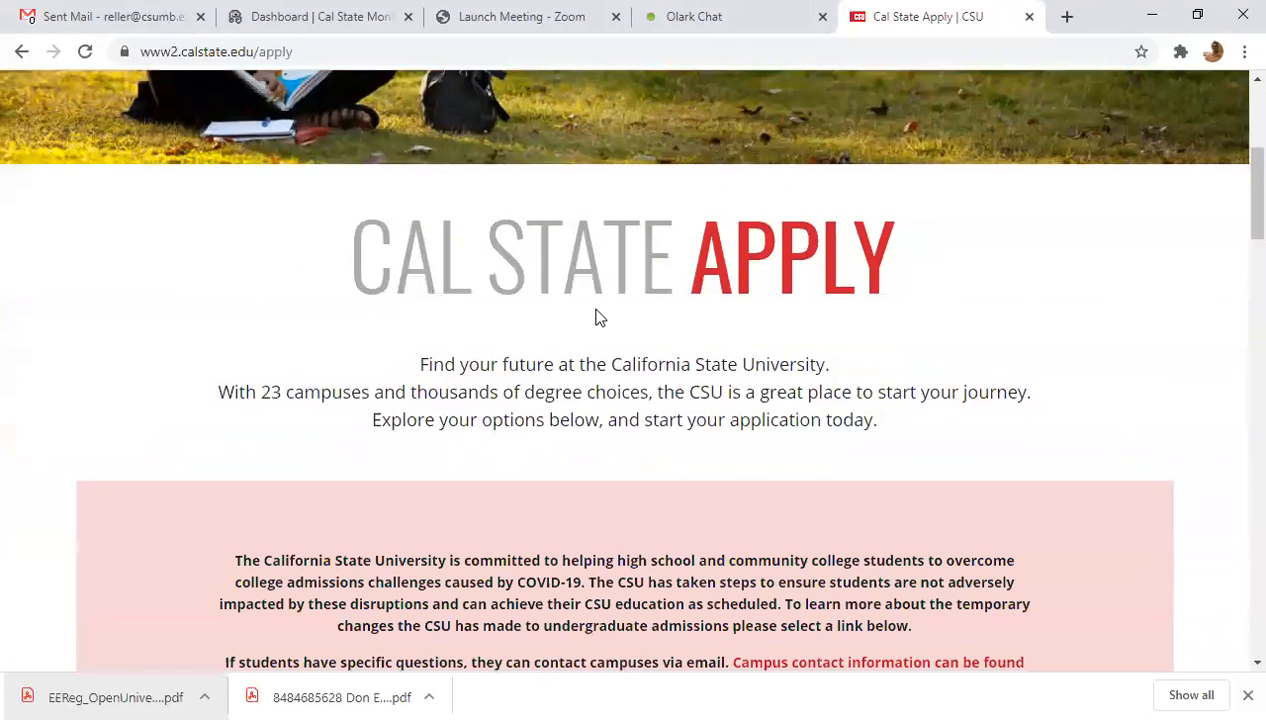
pyautogui.scroll(-1, 597, 320)
pyautogui.scroll(-5, 597, 315)
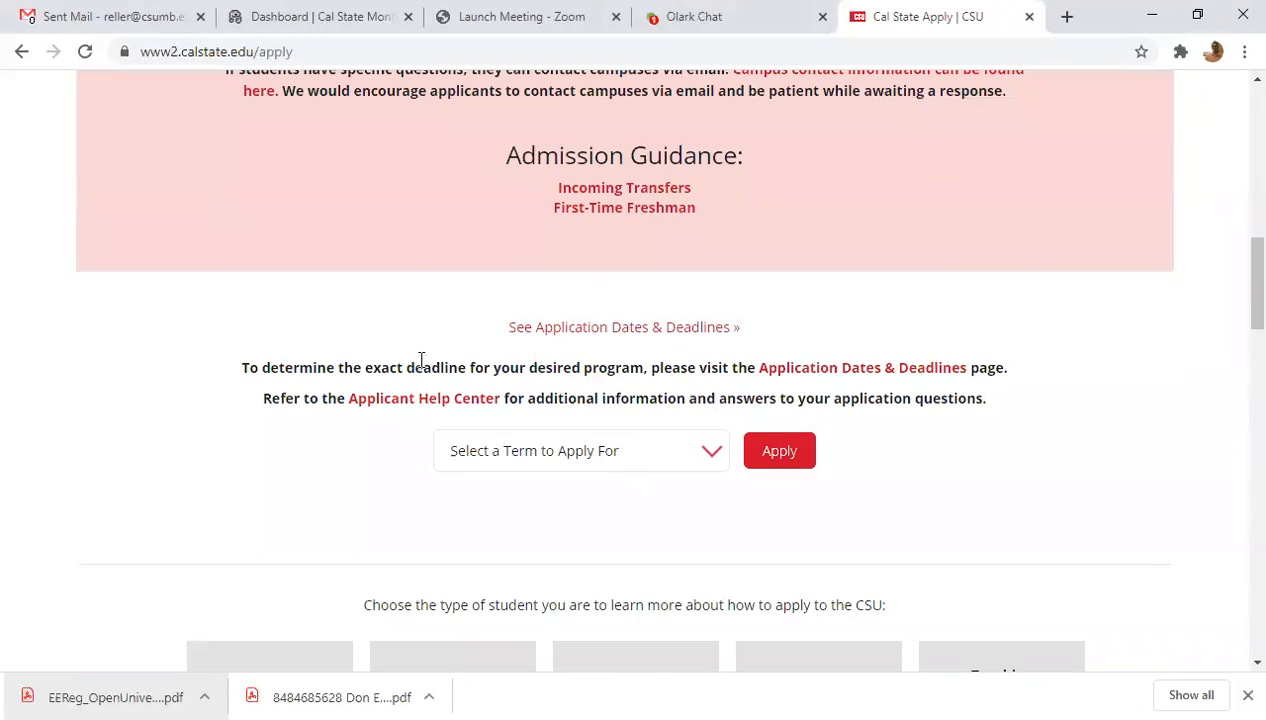
pyautogui.click(707, 455)
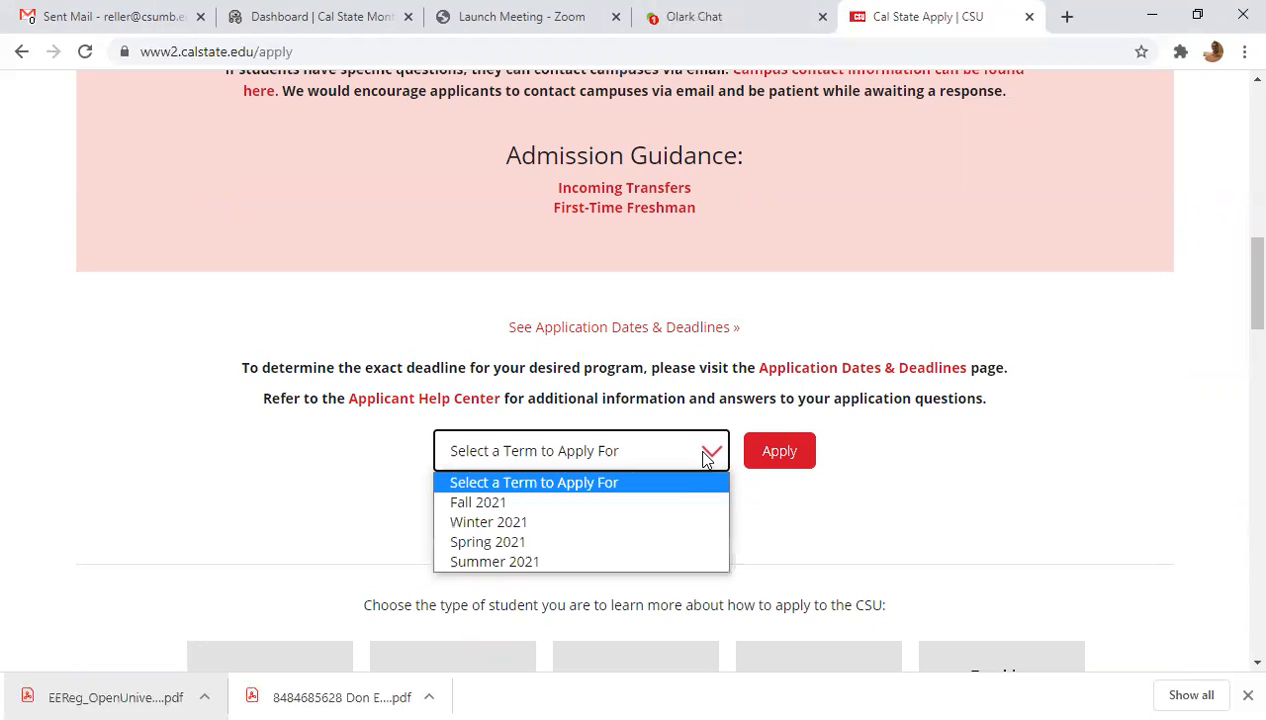
pyautogui.click(665, 506)
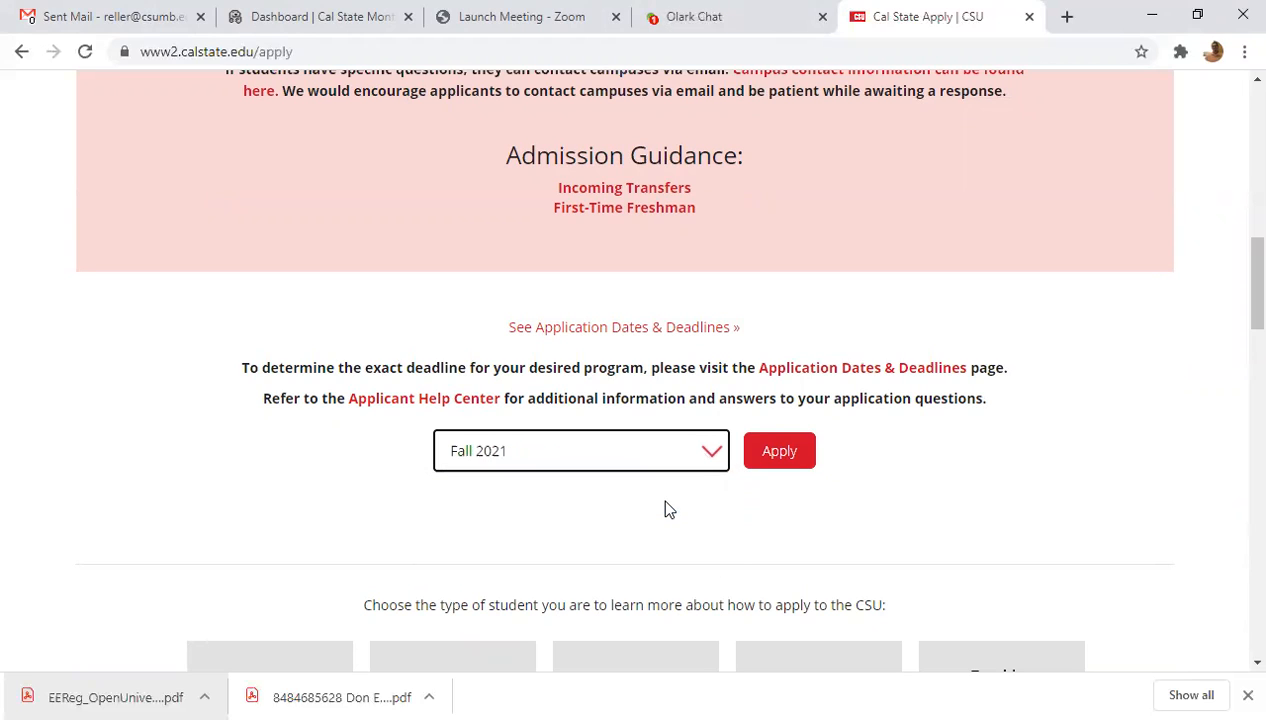
pyautogui.click(782, 465)
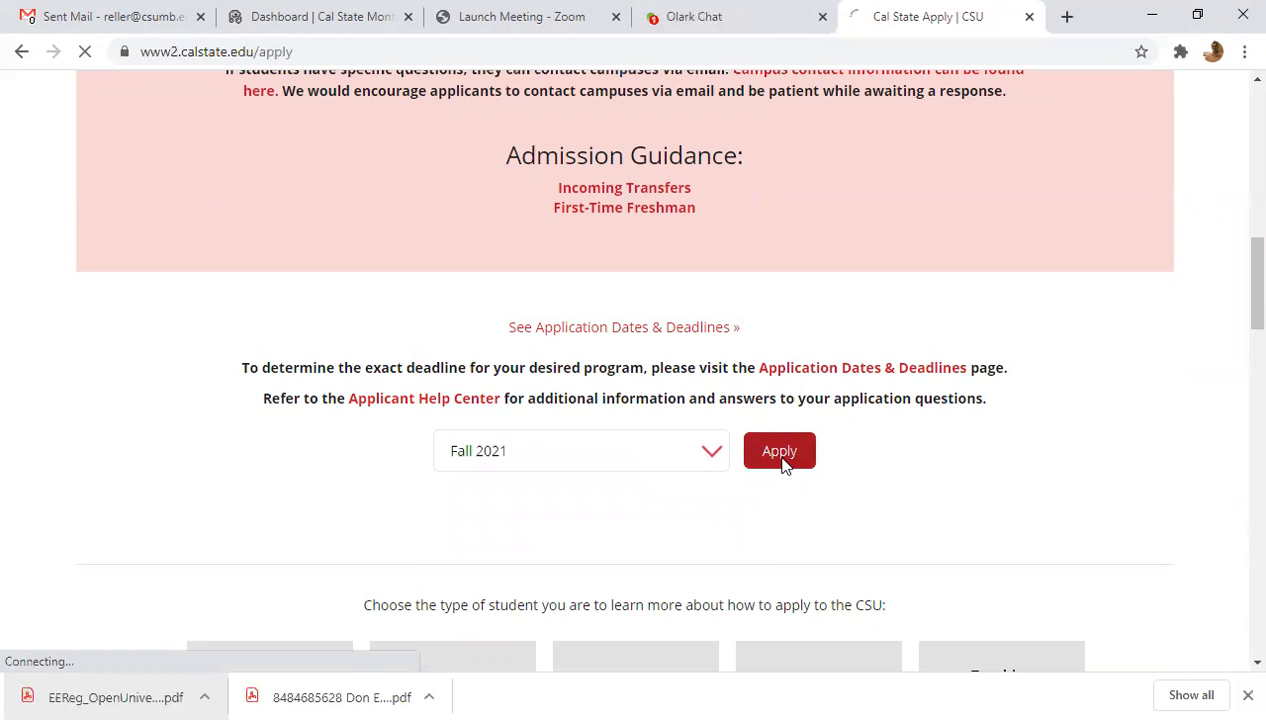
# - Open the account creation form and review its name, contact, authorization, username and password, and terms sections
pyautogui.scroll(-1, 780, 452)
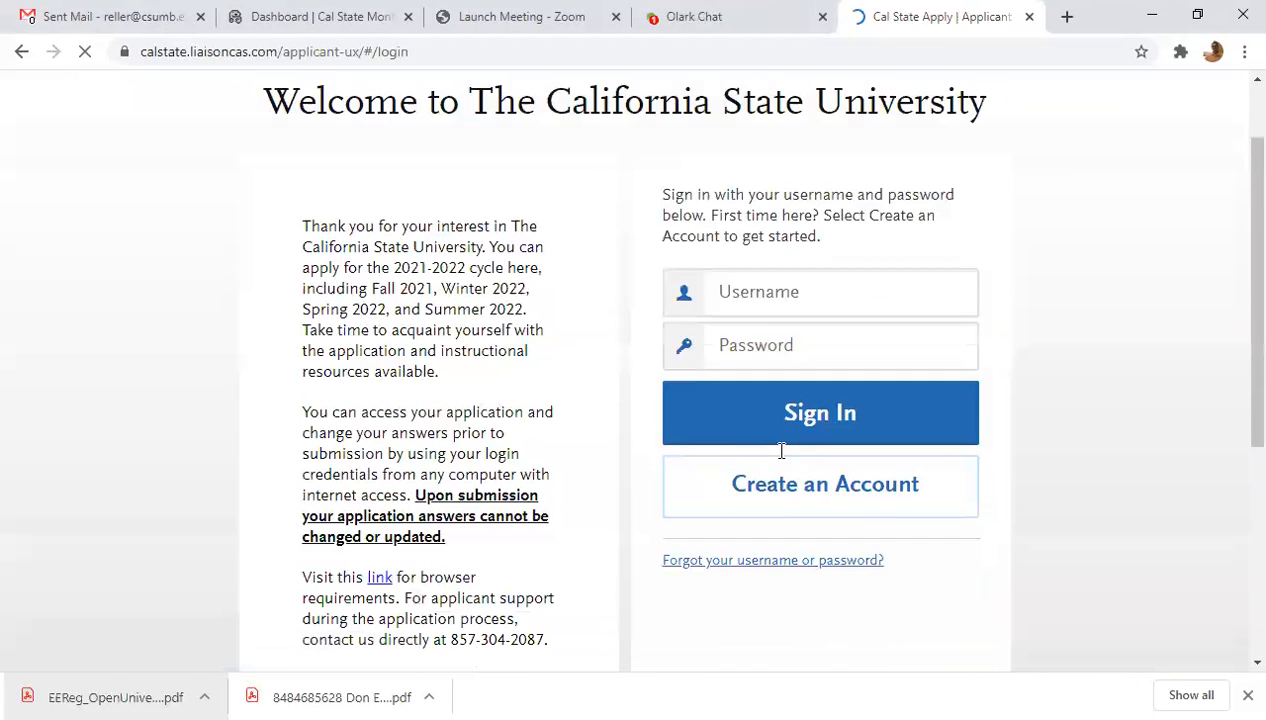
pyautogui.click(790, 492)
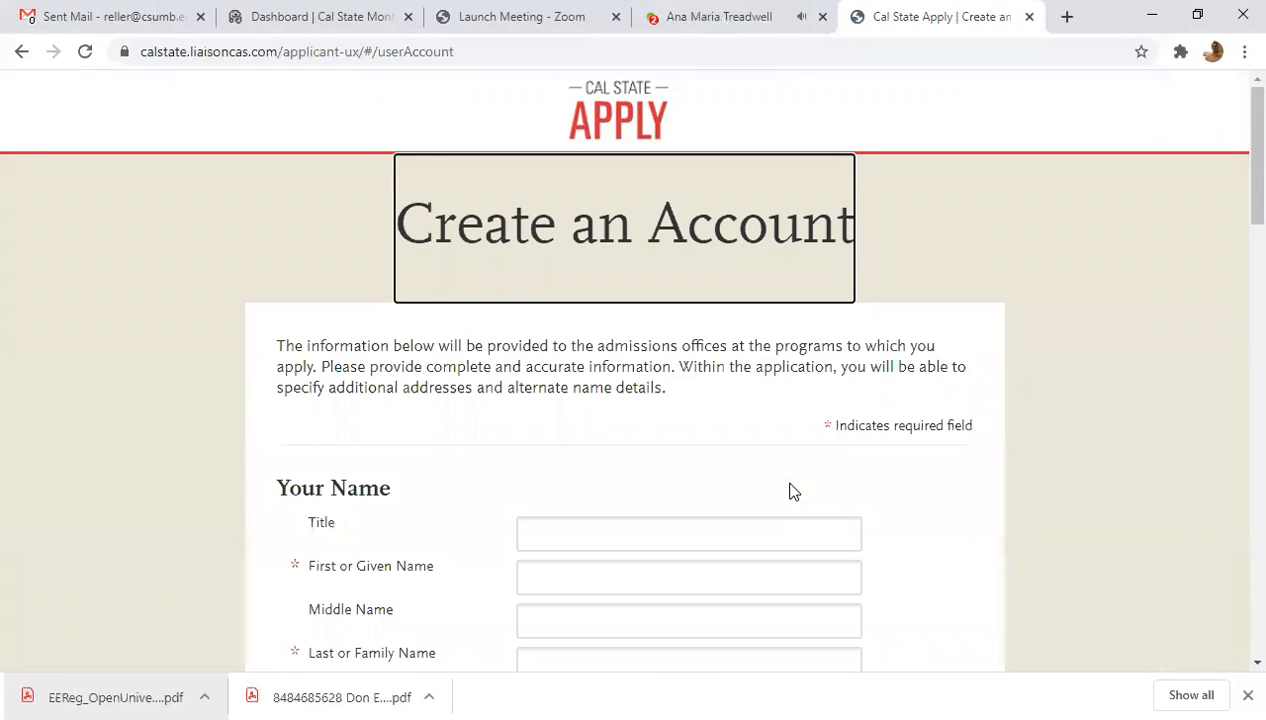
pyautogui.scroll(-1, 790, 480)
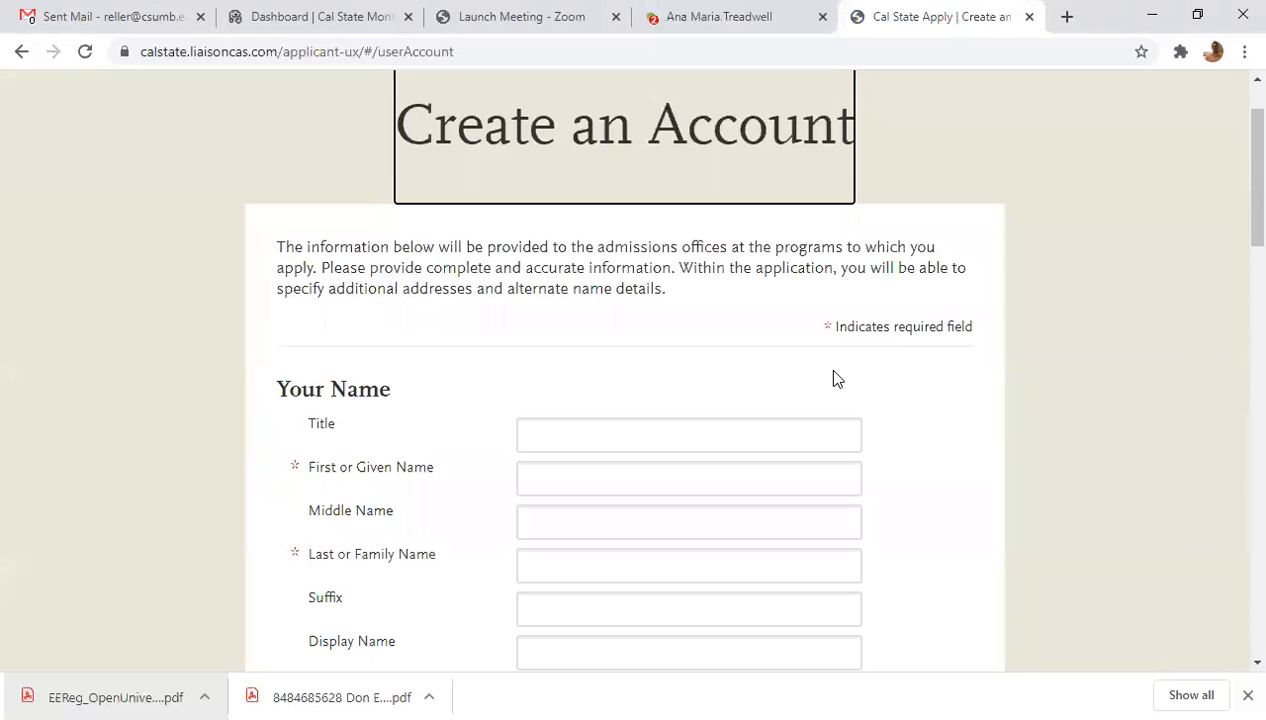
pyautogui.scroll(-3, 831, 374)
pyautogui.scroll(-6, 835, 375)
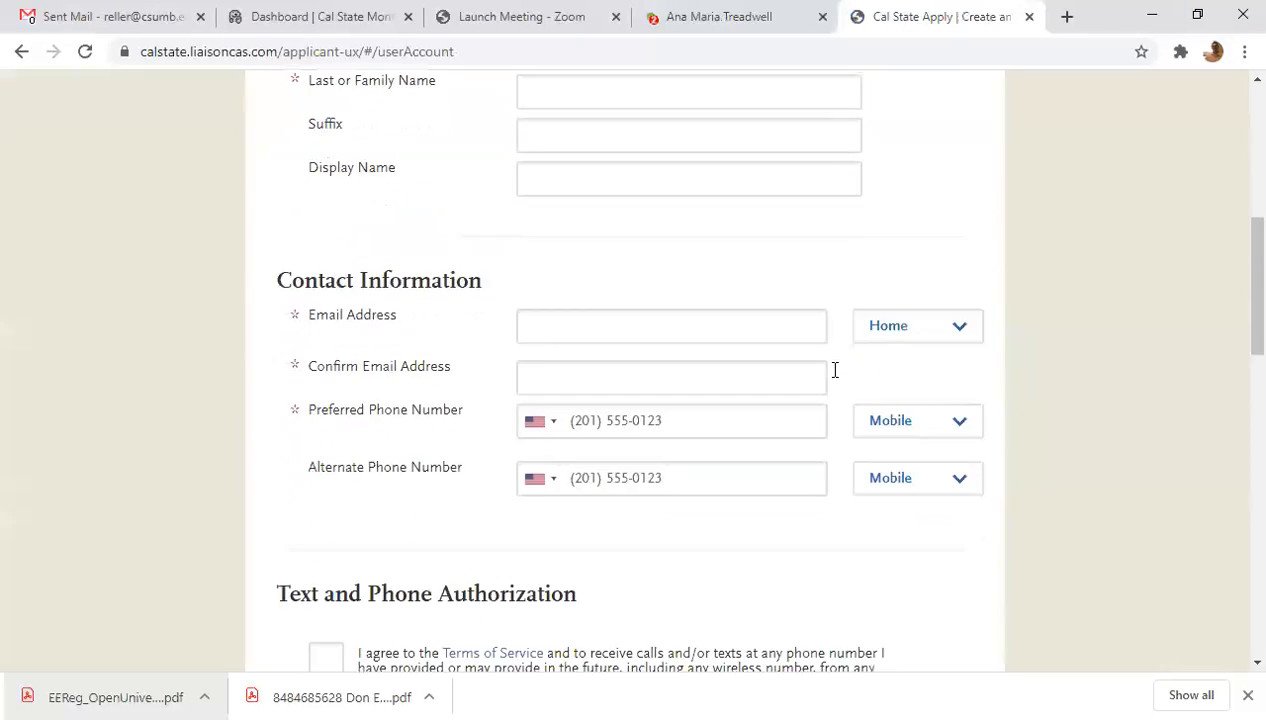
pyautogui.scroll(-4, 836, 378)
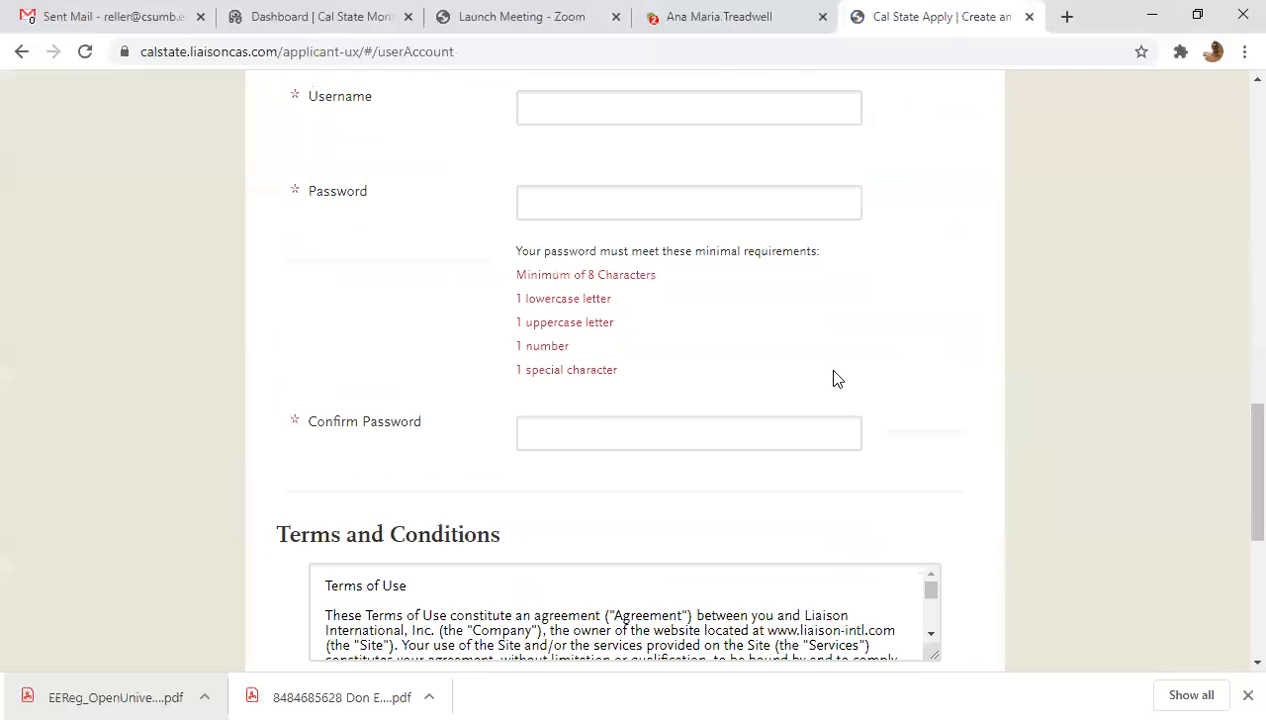
pyautogui.scroll(-3, 836, 378)
pyautogui.scroll(16, 832, 374)
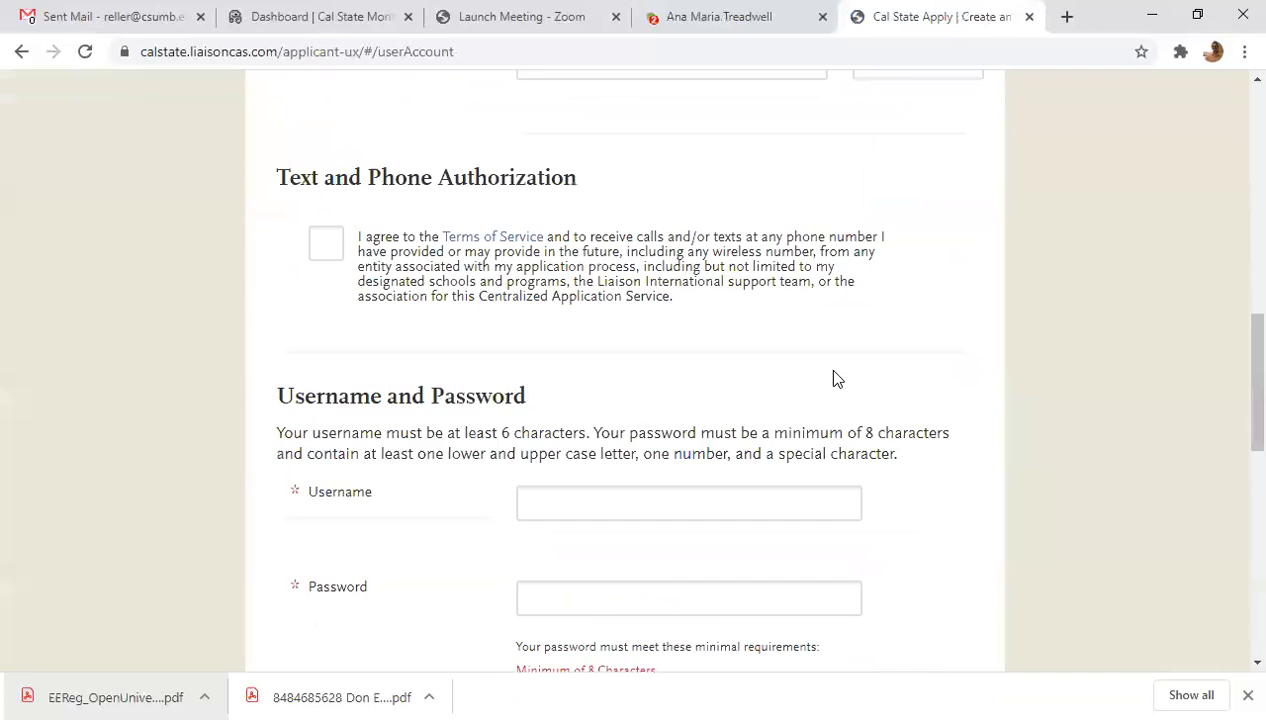
pyautogui.scroll(-2, 831, 370)
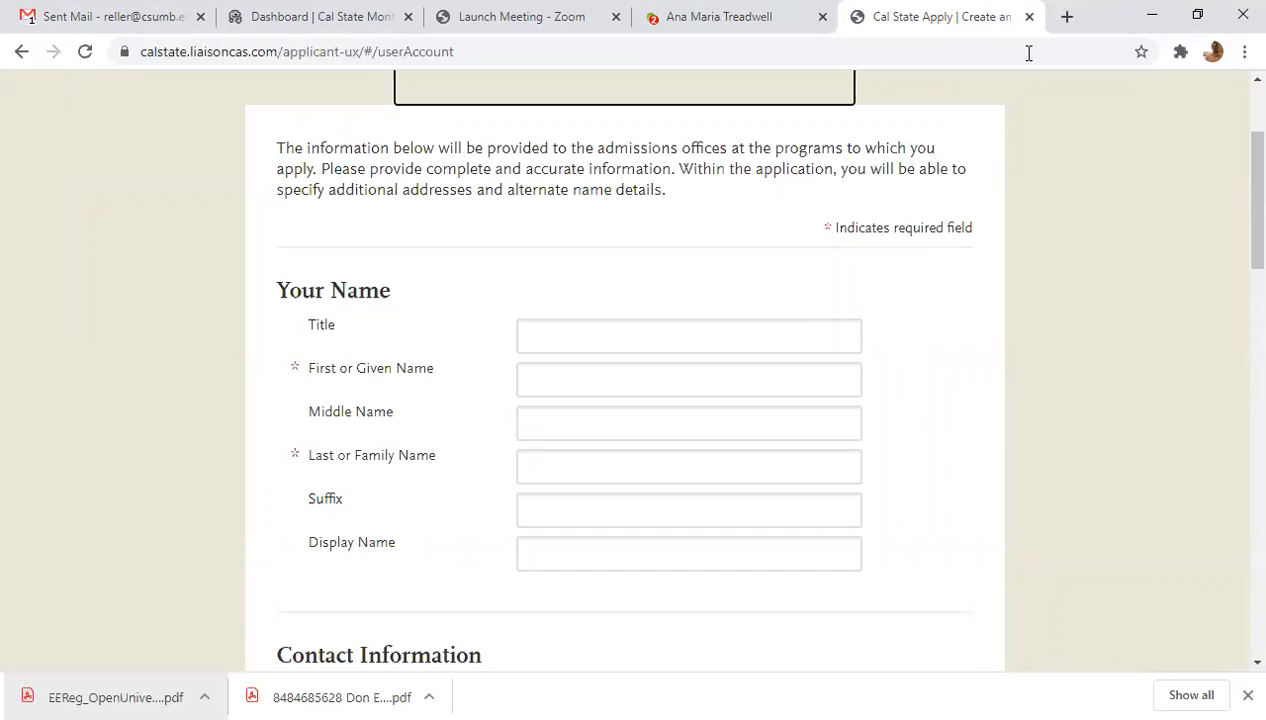
# - Return to the login page and sign in with the saved applicant username and the account password
pyautogui.click(18, 55)
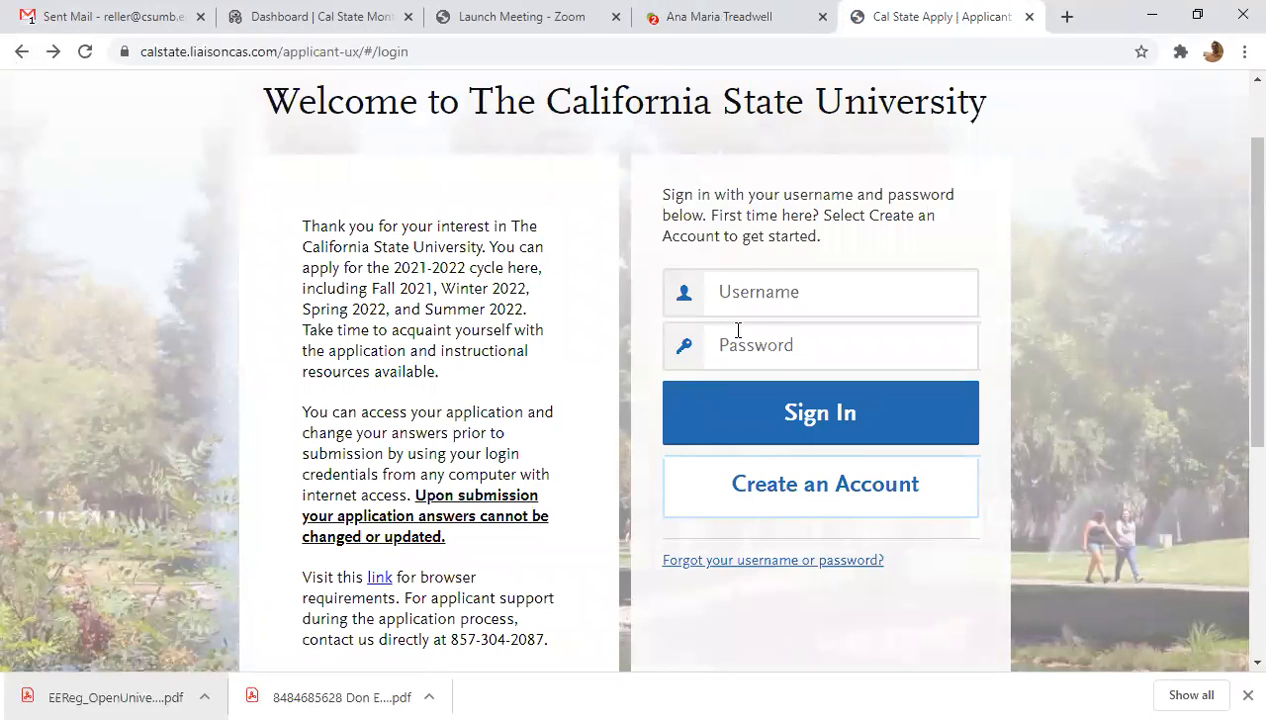
pyautogui.click(752, 312)
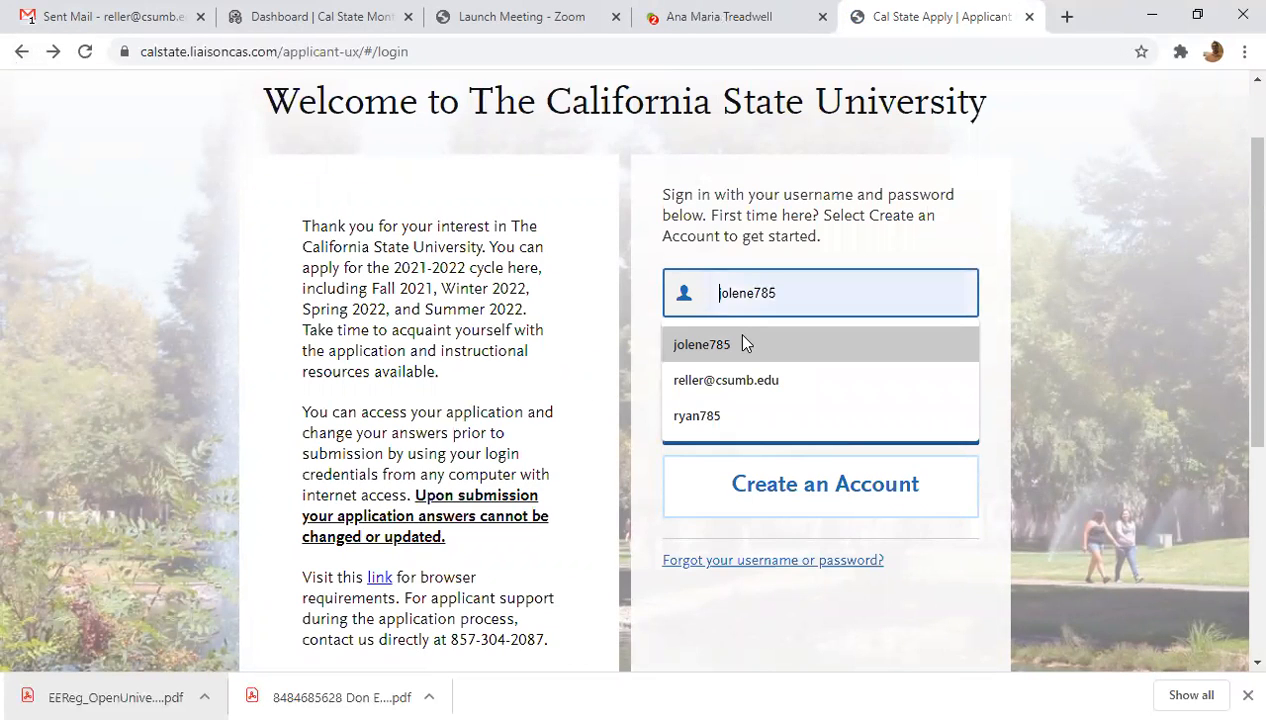
pyautogui.click(742, 340)
pyautogui.click(779, 356)
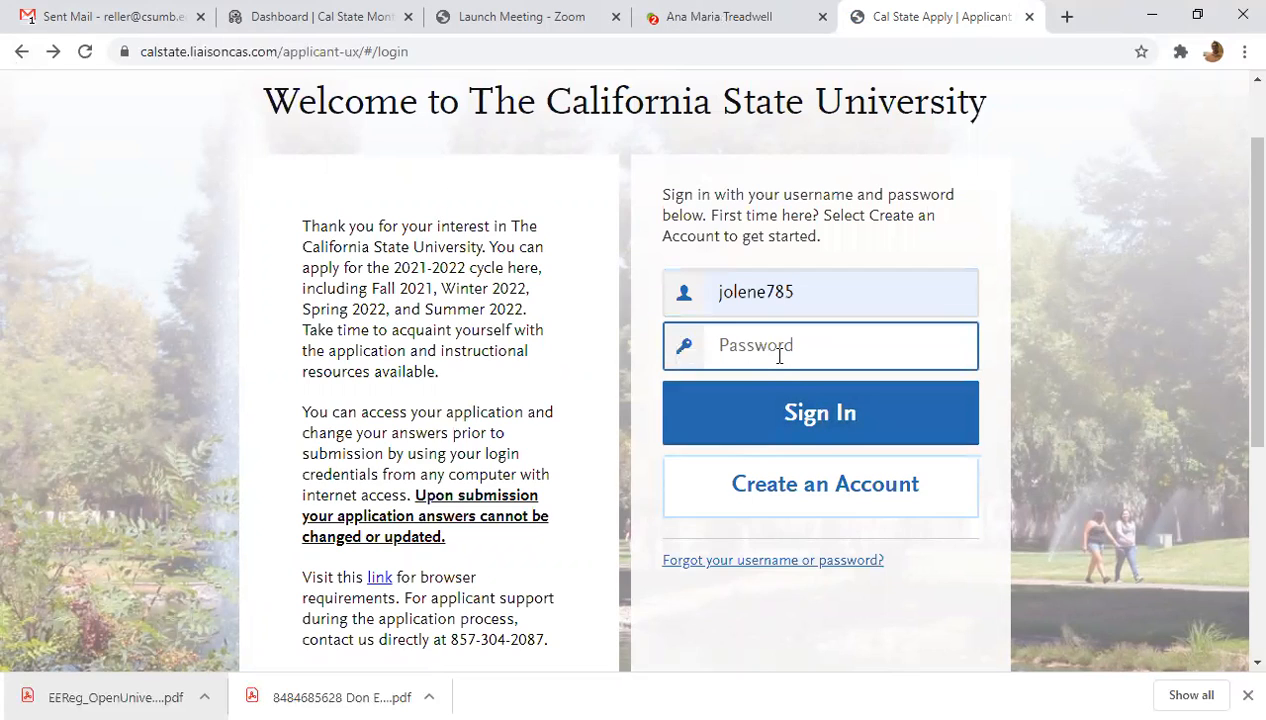
pyautogui.write('••••••••••••')
pyautogui.press('Return')
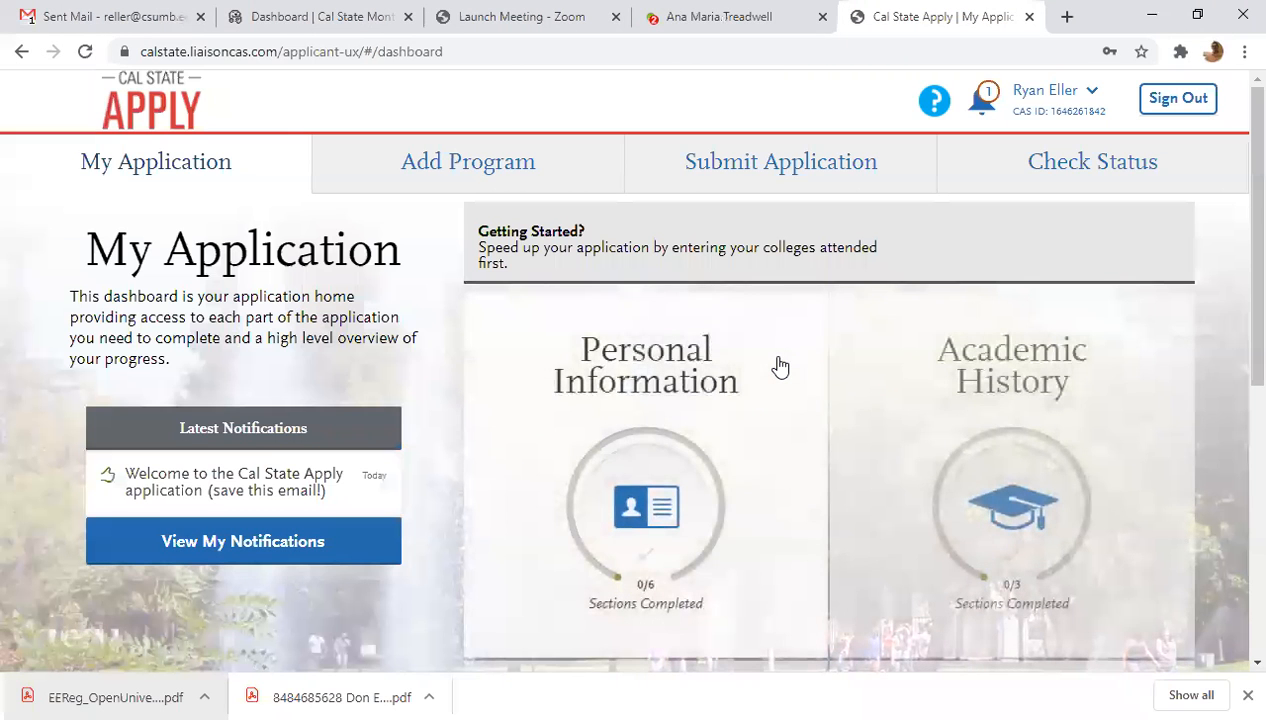
# - Open the program search and filter the available programs to the CSU Monterey Bay campus
pyautogui.click(518, 190)
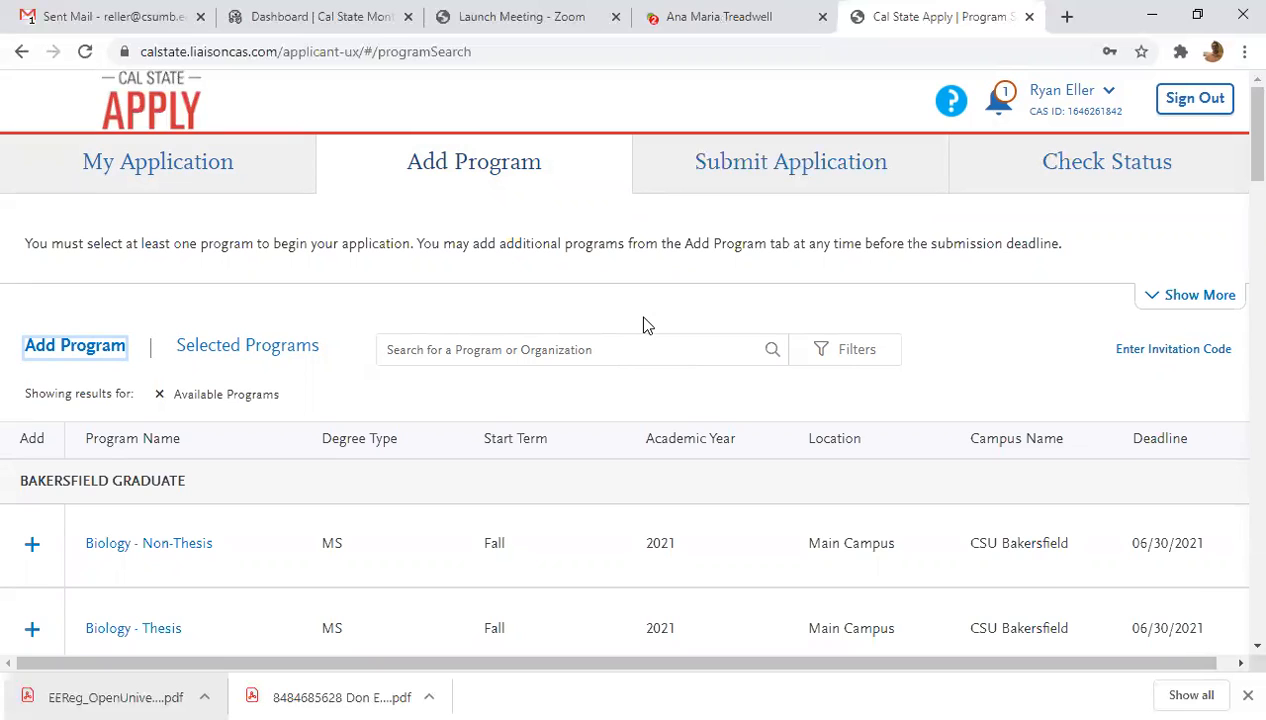
pyautogui.click(870, 366)
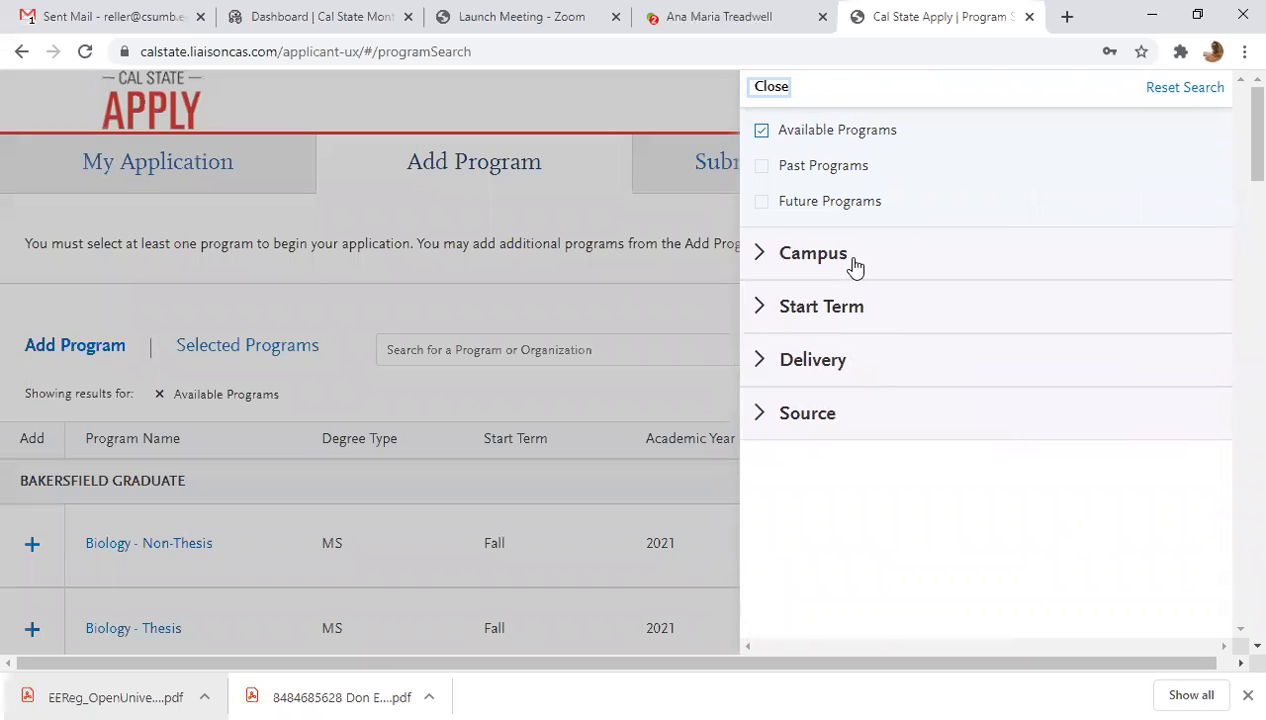
pyautogui.click(852, 263)
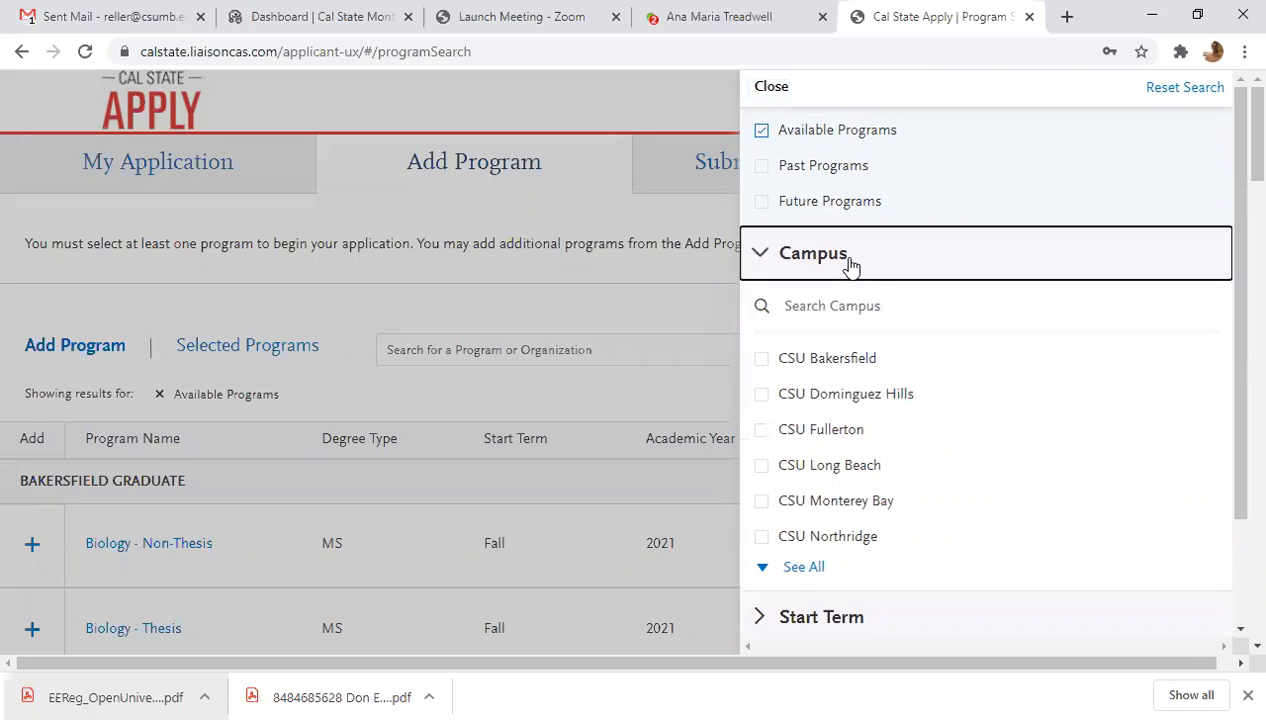
pyautogui.click(762, 501)
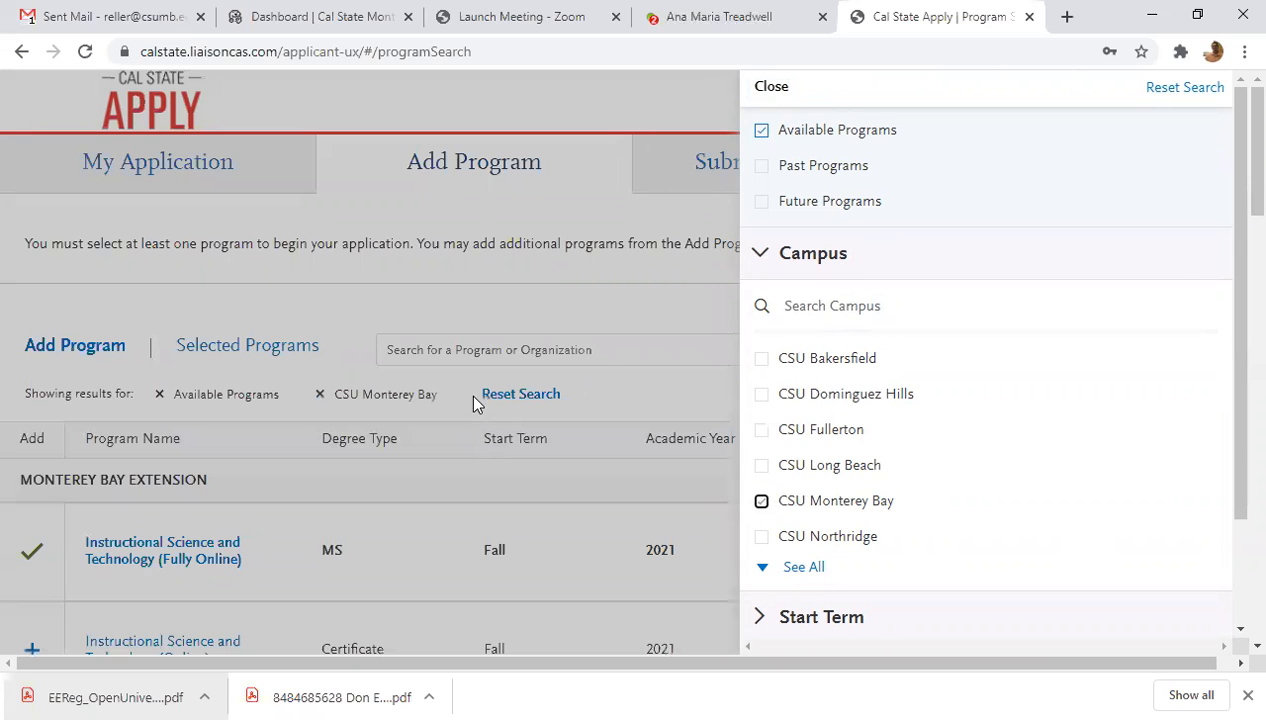
pyautogui.click(402, 288)
# - Look through the CSU Monterey Bay extension and graduate programs, comparing the online and blended Instructional Science and Technology options
pyautogui.scroll(-2, 402, 288)
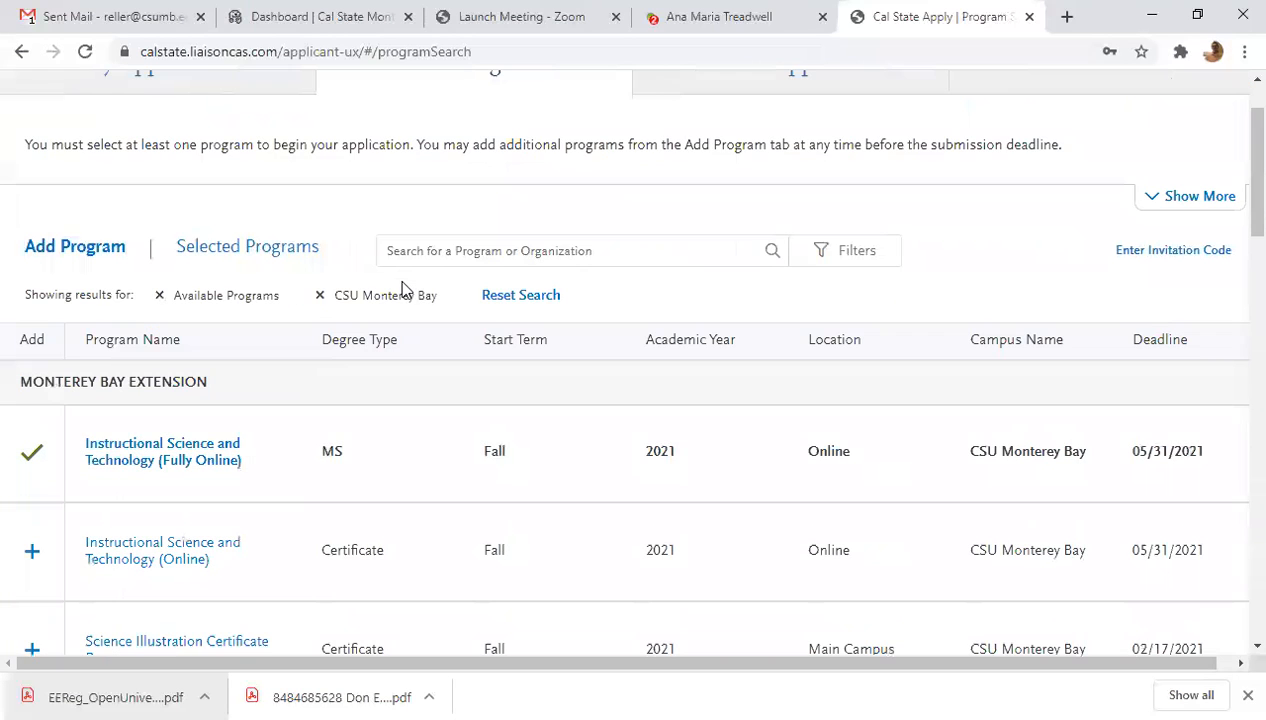
pyautogui.scroll(-2, 402, 288)
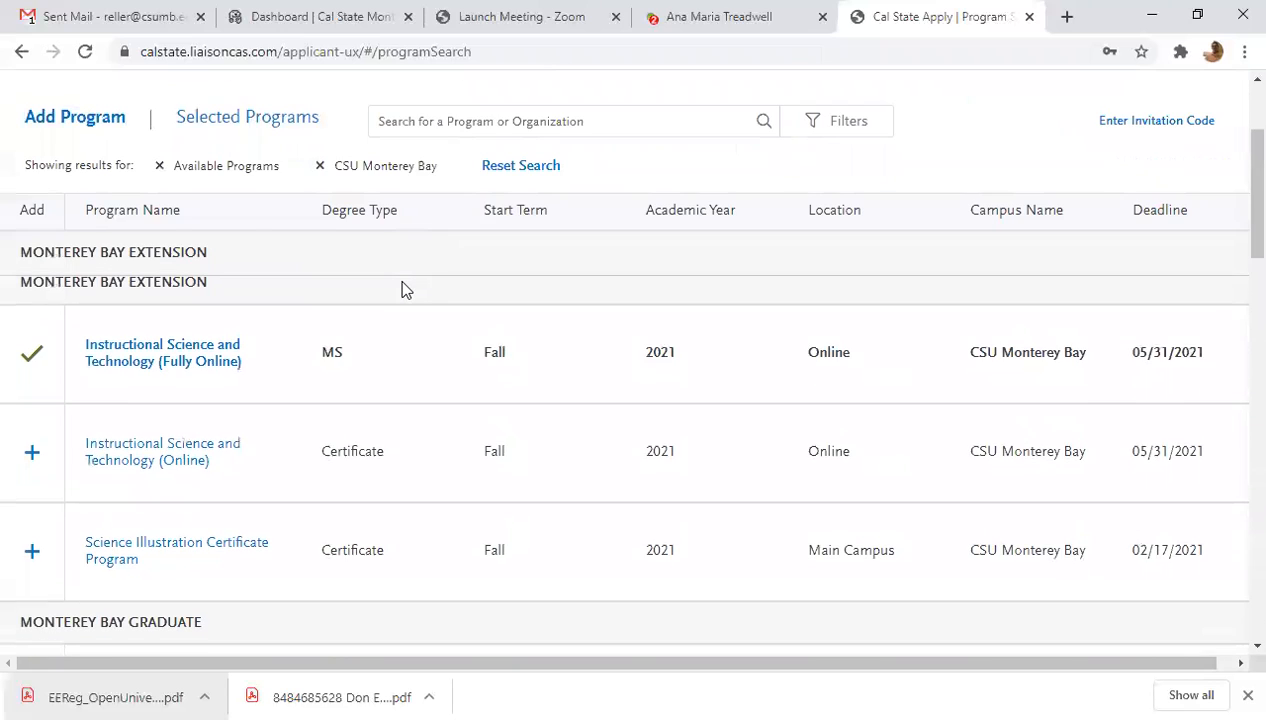
pyautogui.scroll(2, 402, 288)
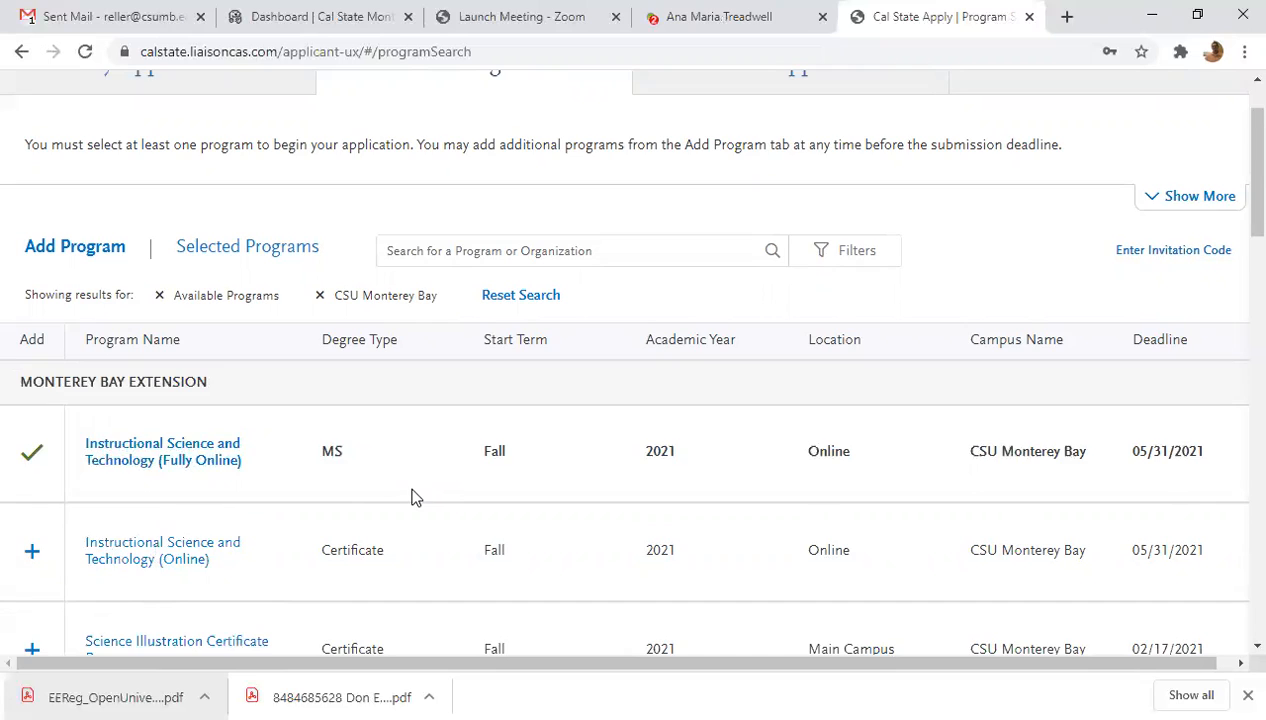
pyautogui.scroll(-3, 418, 500)
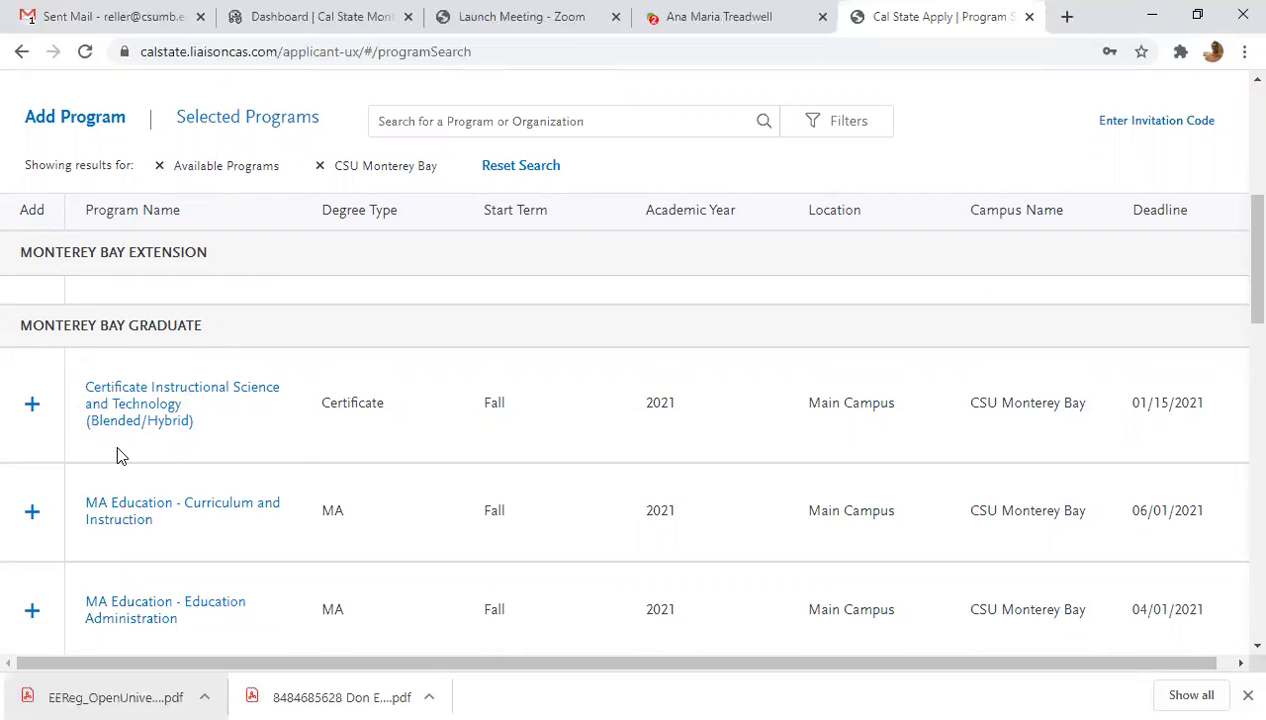
pyautogui.scroll(-5, 117, 453)
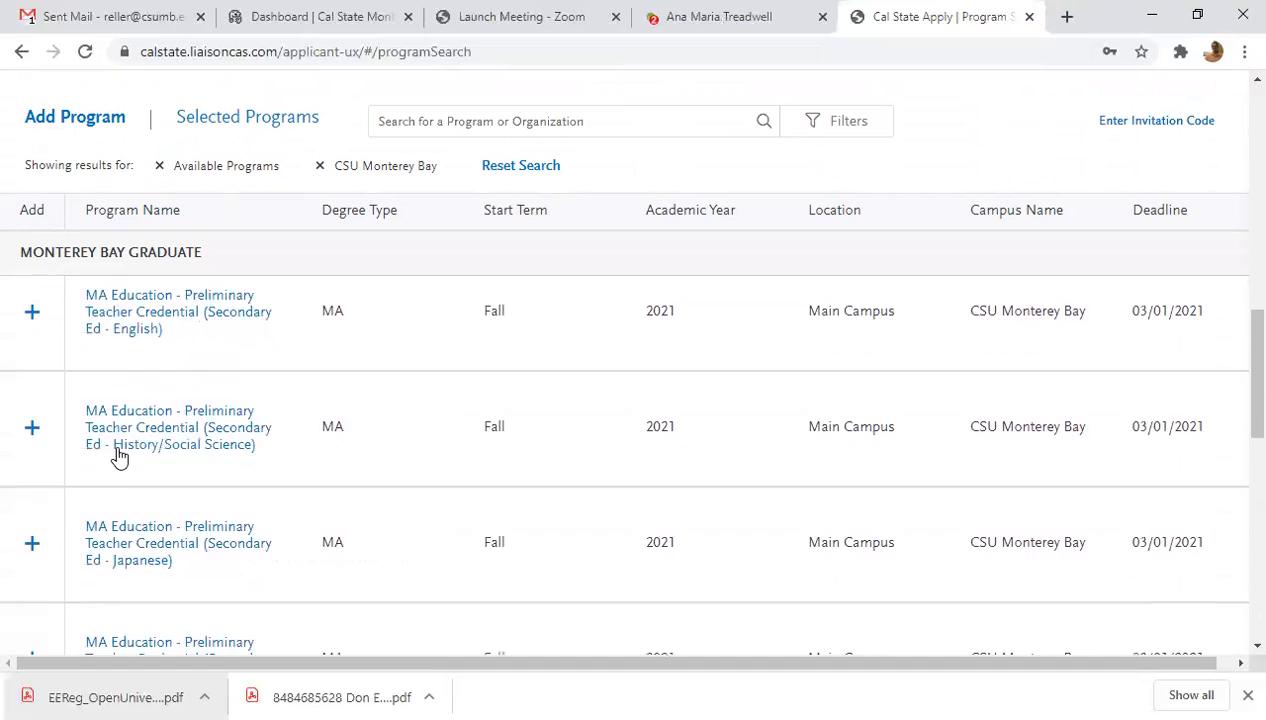
pyautogui.scroll(-7, 118, 455)
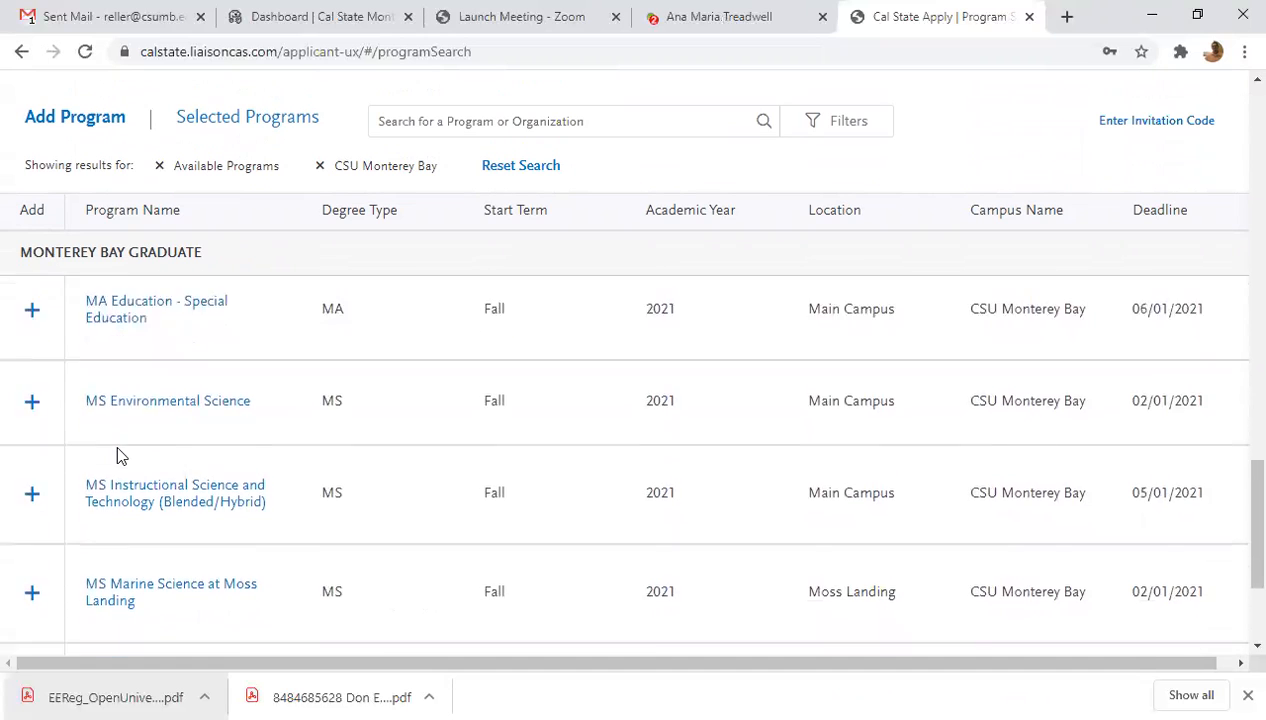
pyautogui.scroll(-1, 117, 455)
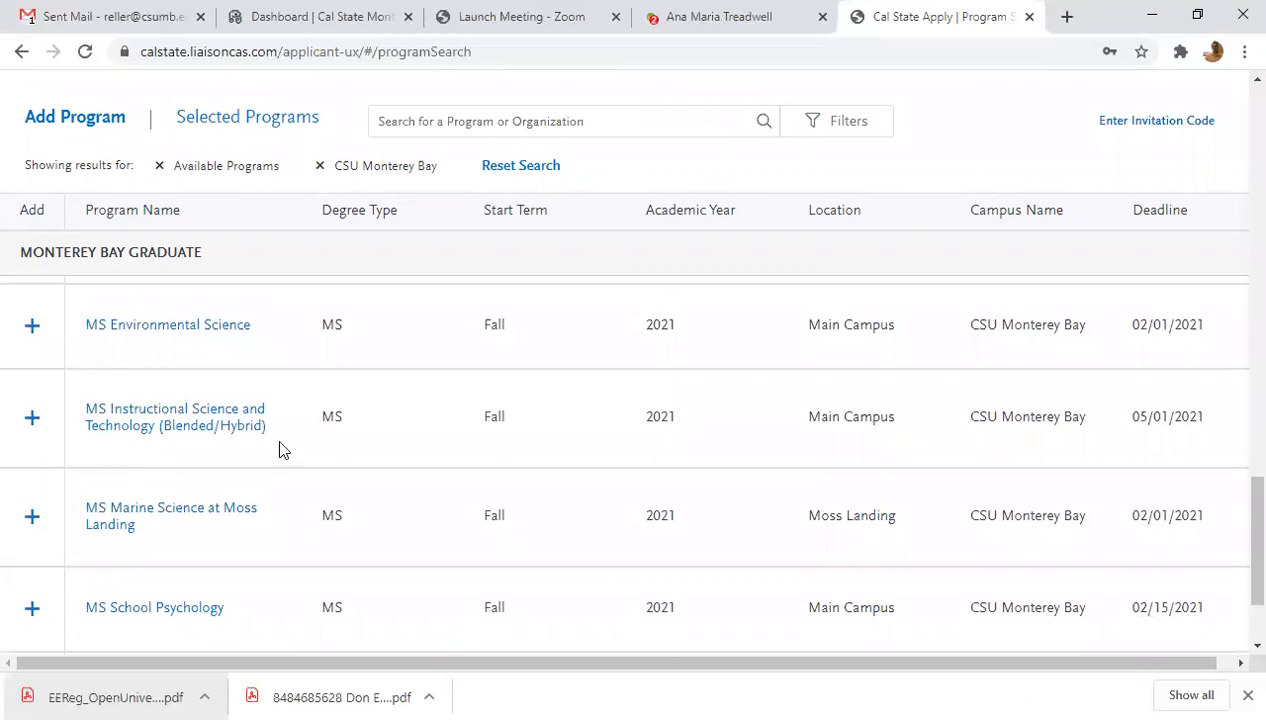
pyautogui.scroll(5, 135, 442)
pyautogui.scroll(10, 135, 443)
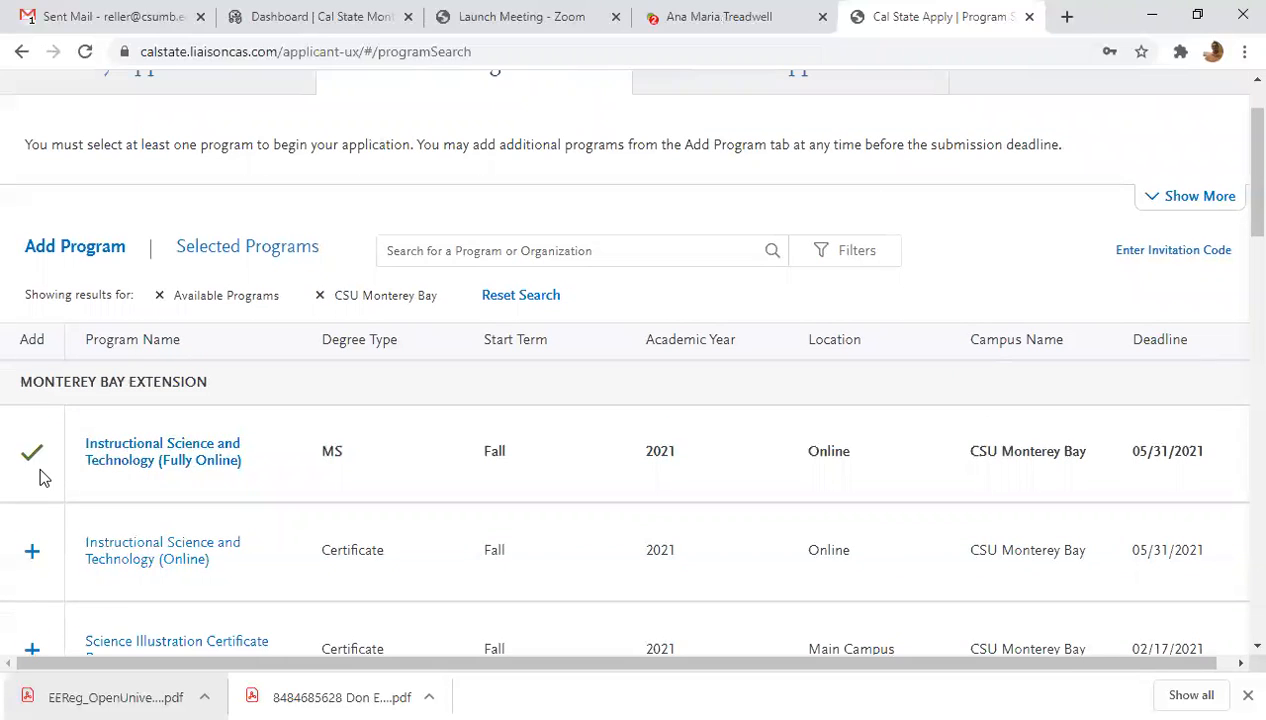
pyautogui.scroll(1, 188, 455)
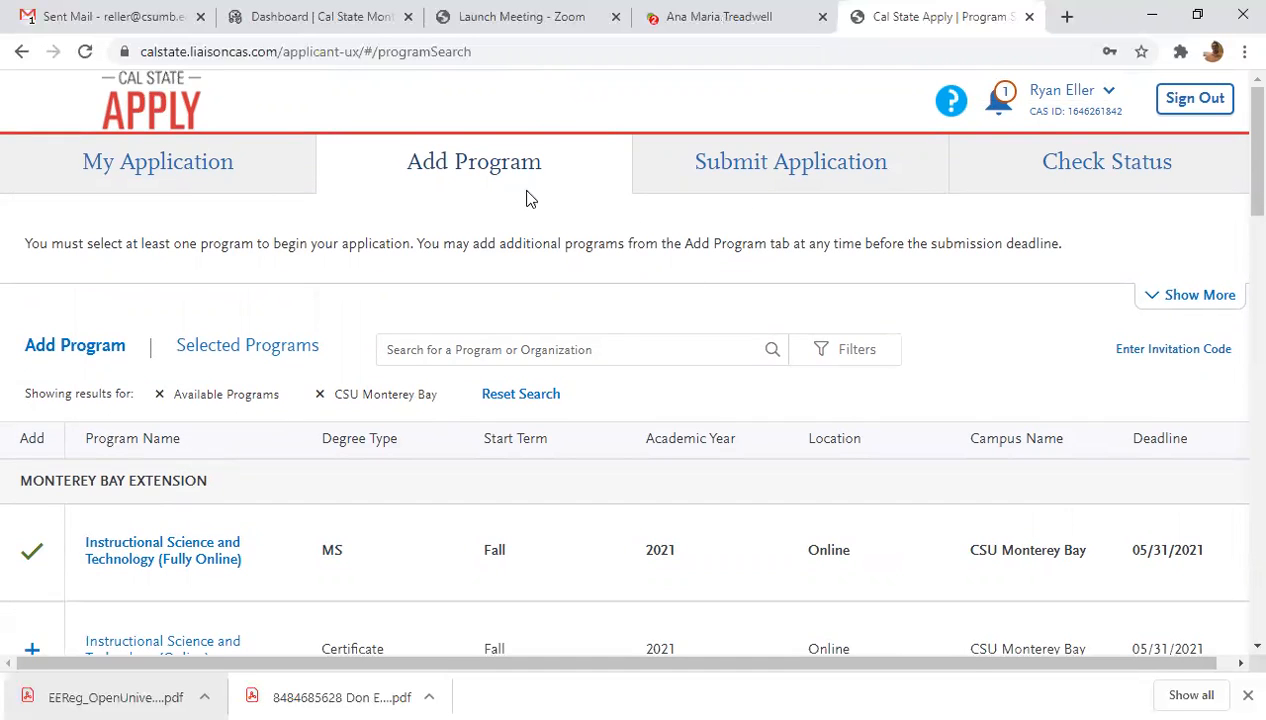
# - Try to deselect the Instructional Science and Technology (Fully Online) MS program, and check the neighbouring online certificate option
pyautogui.click(32, 551)
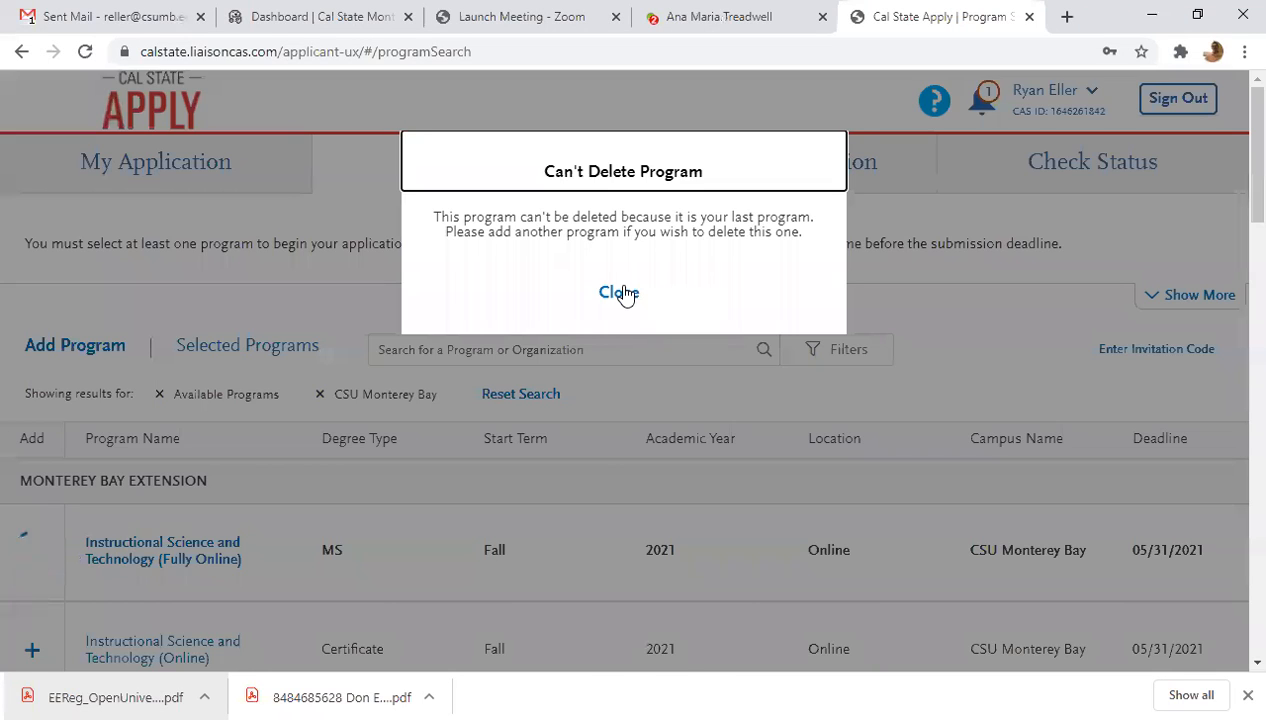
pyautogui.click(624, 295)
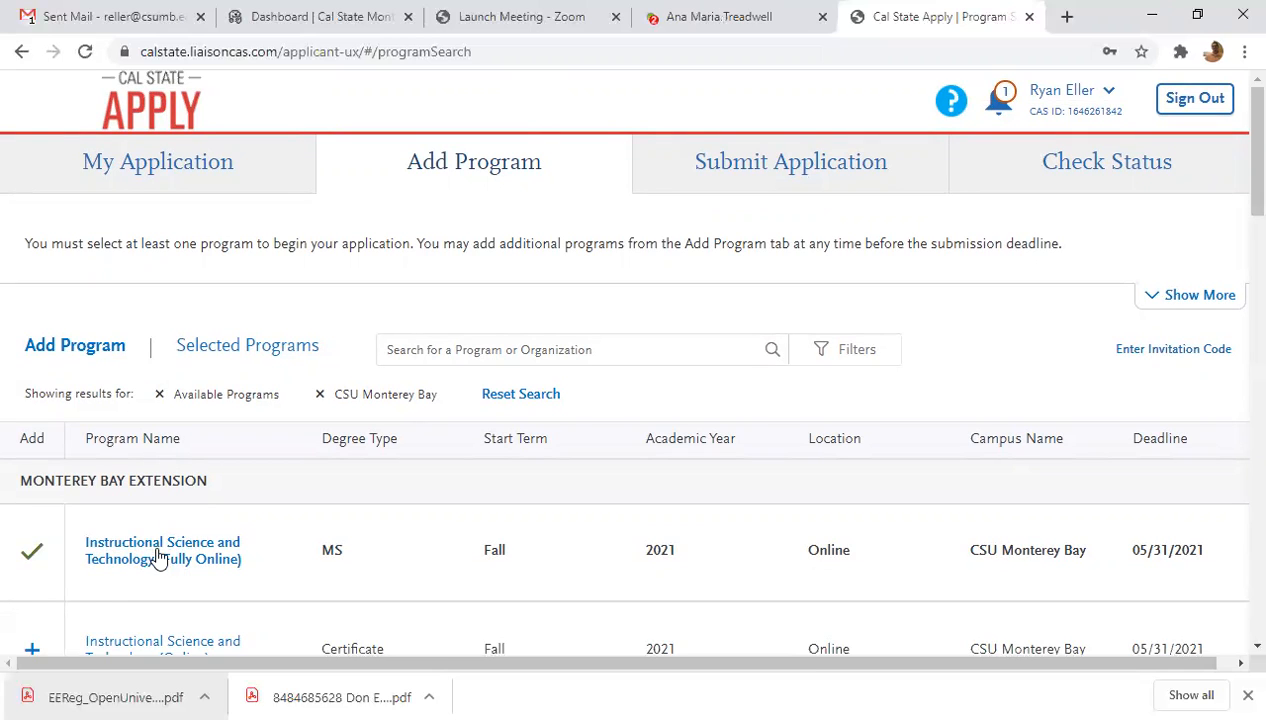
pyautogui.scroll(-1, 50, 585)
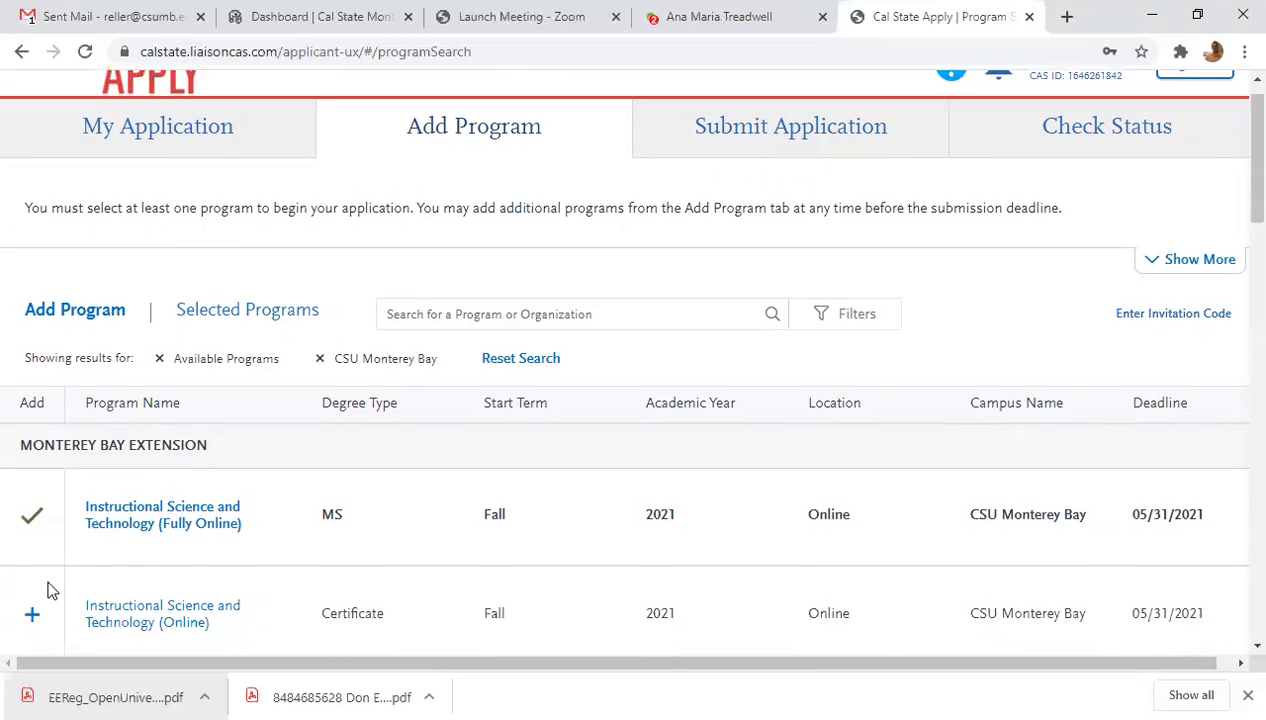
pyautogui.scroll(-1, 50, 590)
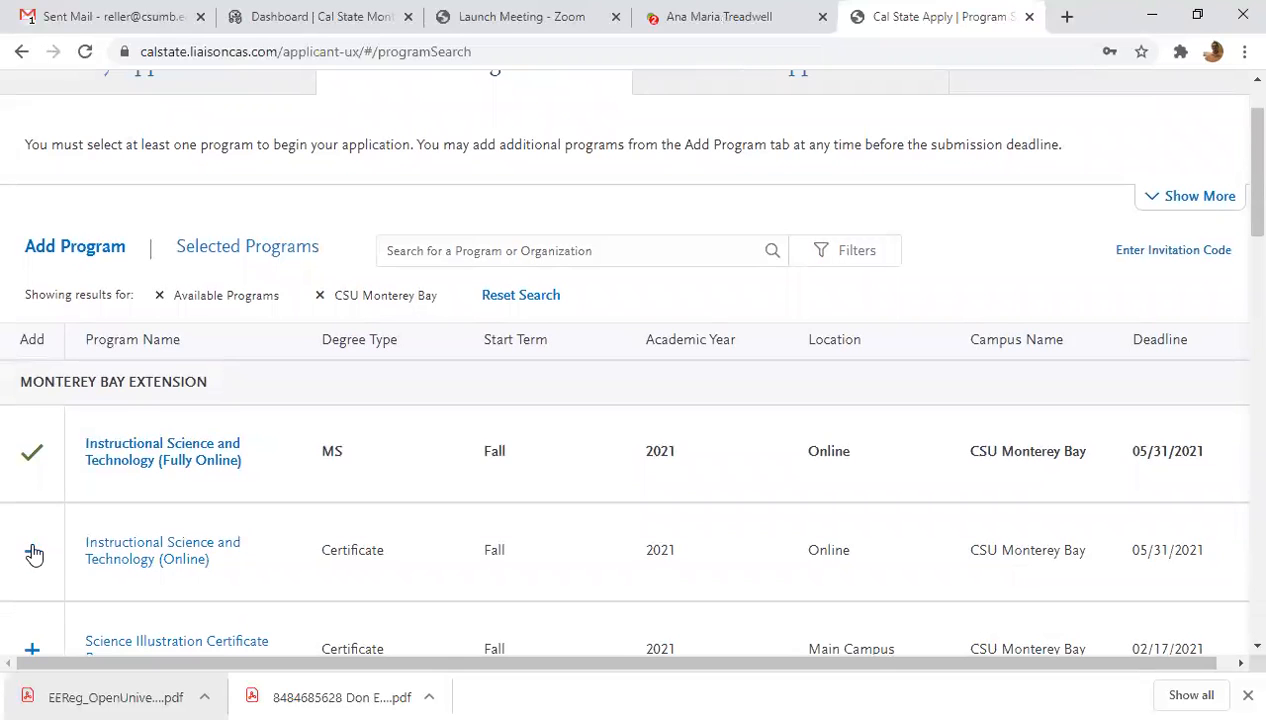
pyautogui.scroll(2, 150, 330)
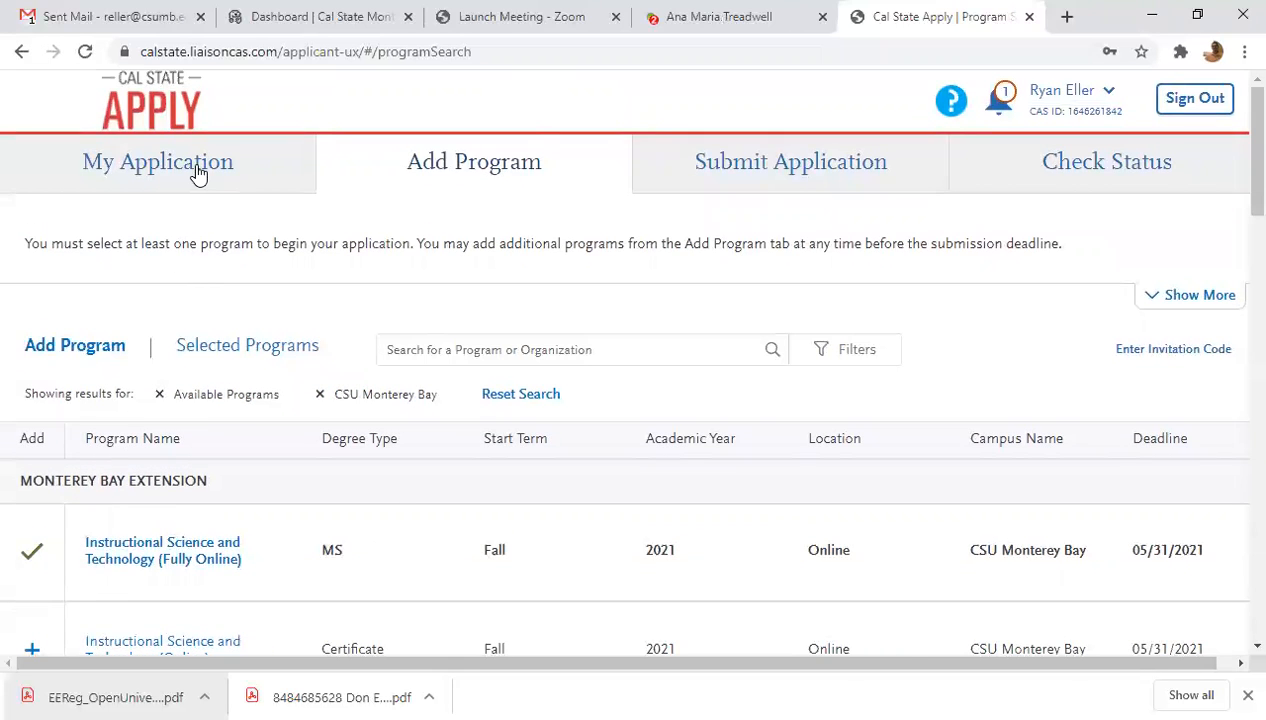
# - Open the application dashboard and look over its Personal Information, Academic History, Supporting Information and Program Materials sections
pyautogui.click(198, 174)
pyautogui.scroll(-2, 554, 300)
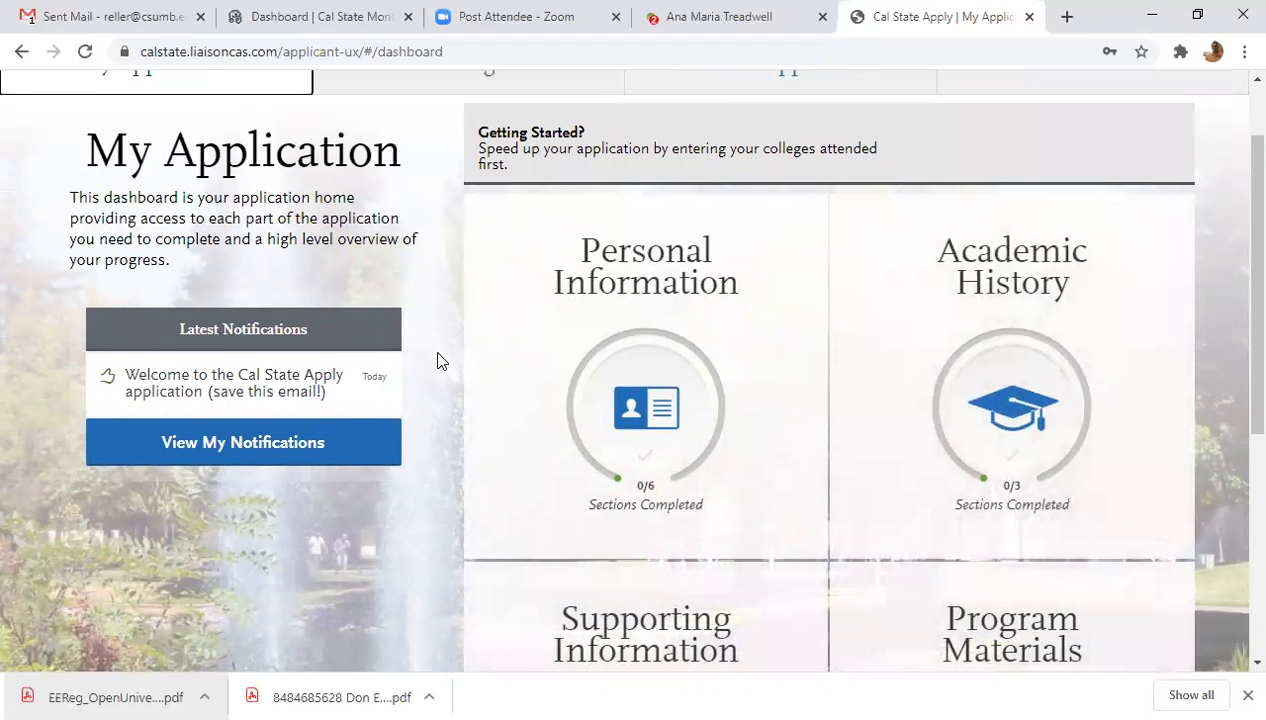
pyautogui.scroll(-1, 440, 356)
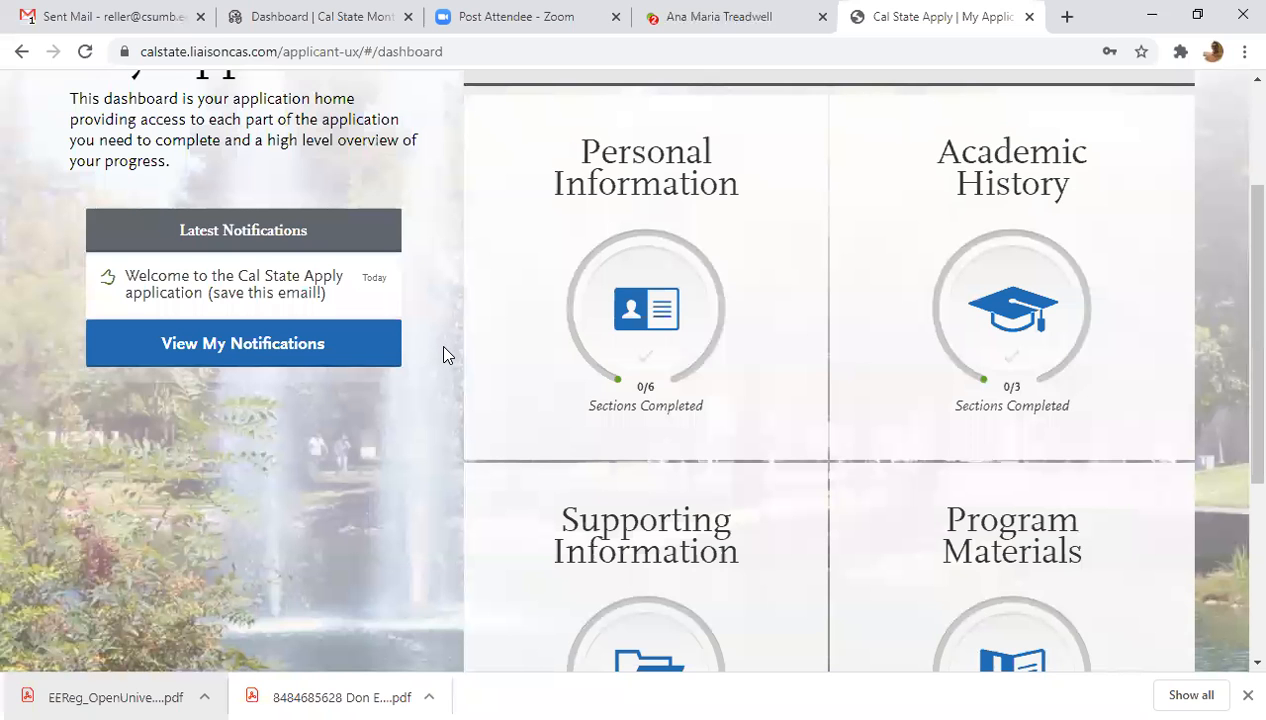